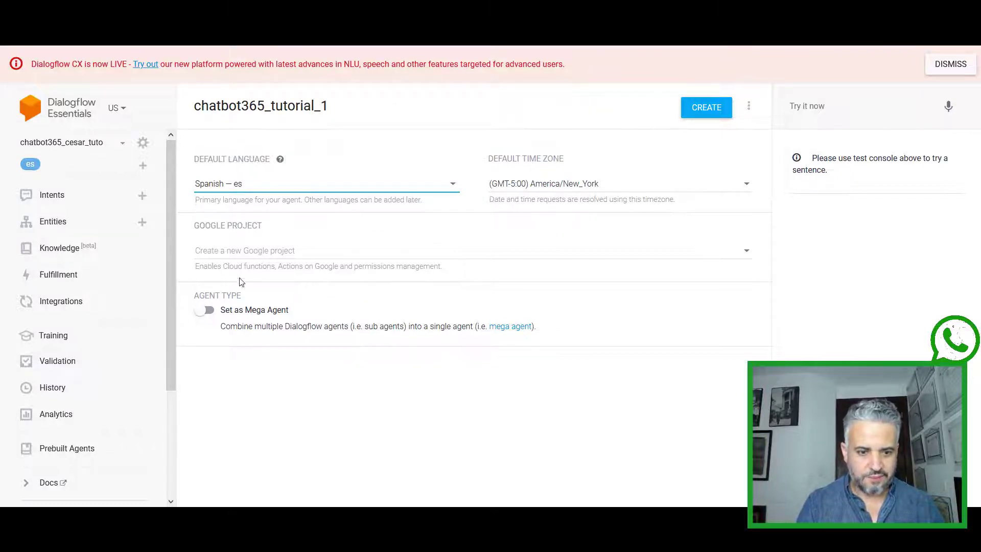
- Assign a new Google project to the chatbot365_tutorial_1 agent and create the agent
click(376, 260)
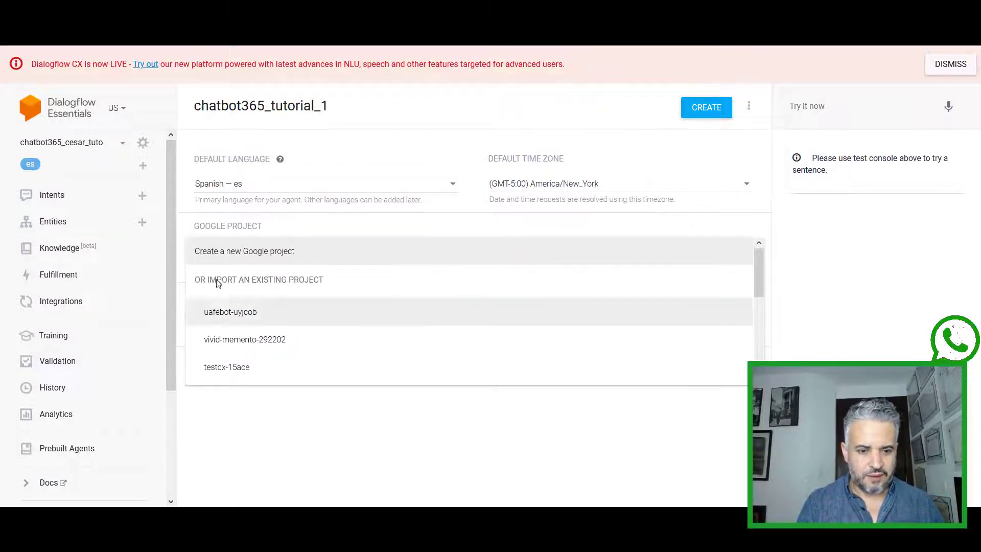
click(259, 251)
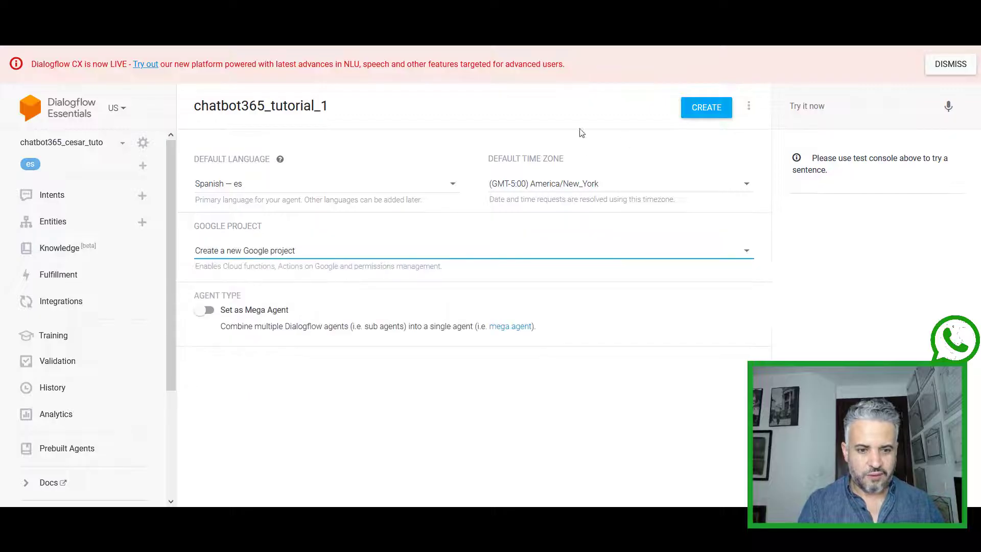
click(716, 110)
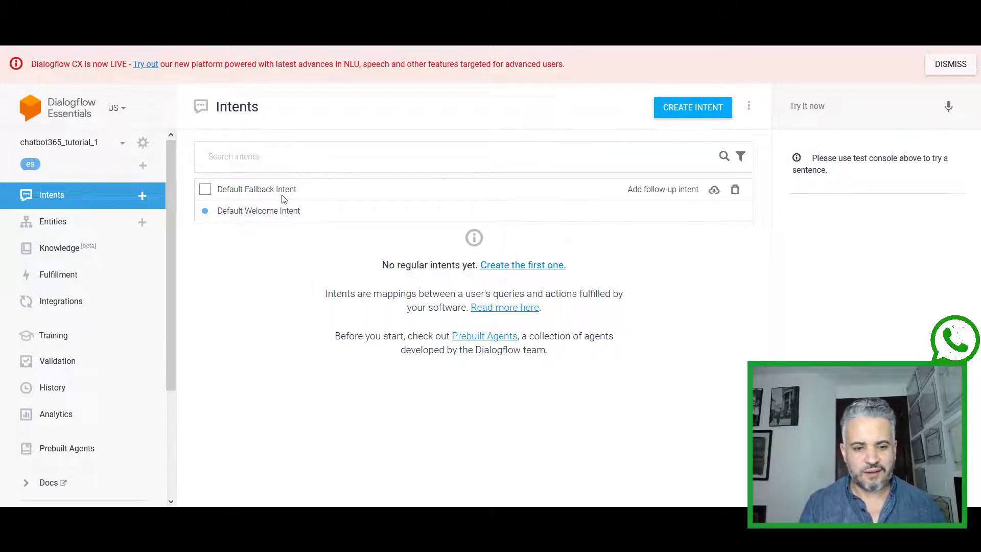
- Open the Default Welcome Intent and examine its training phrases and text responses
click(261, 211)
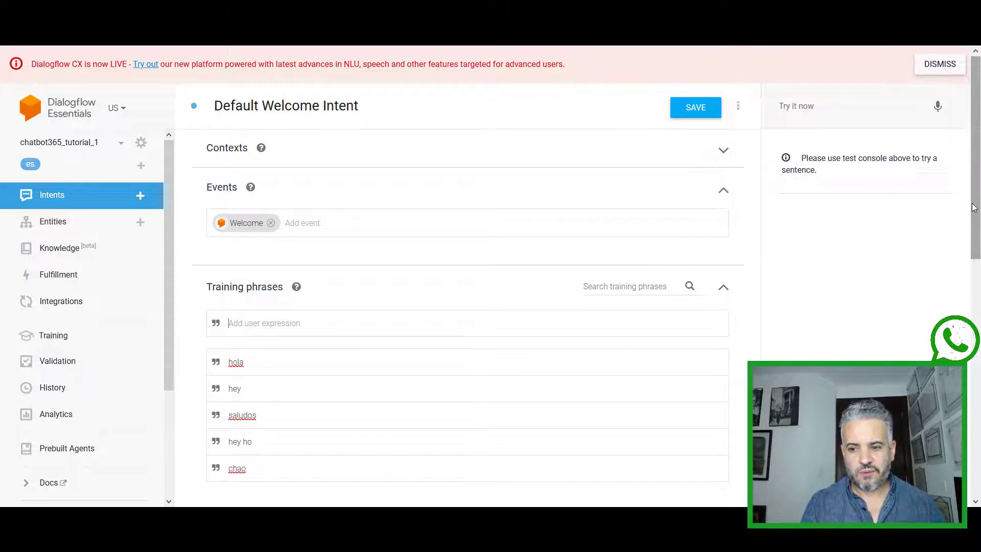
drag(973, 207, 976, 234)
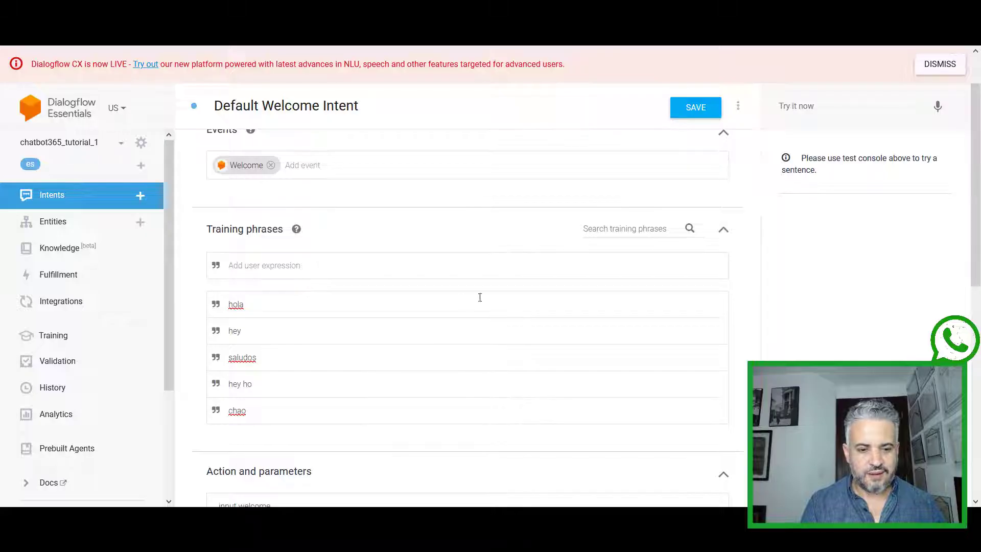
click(245, 304)
drag(975, 254, 978, 421)
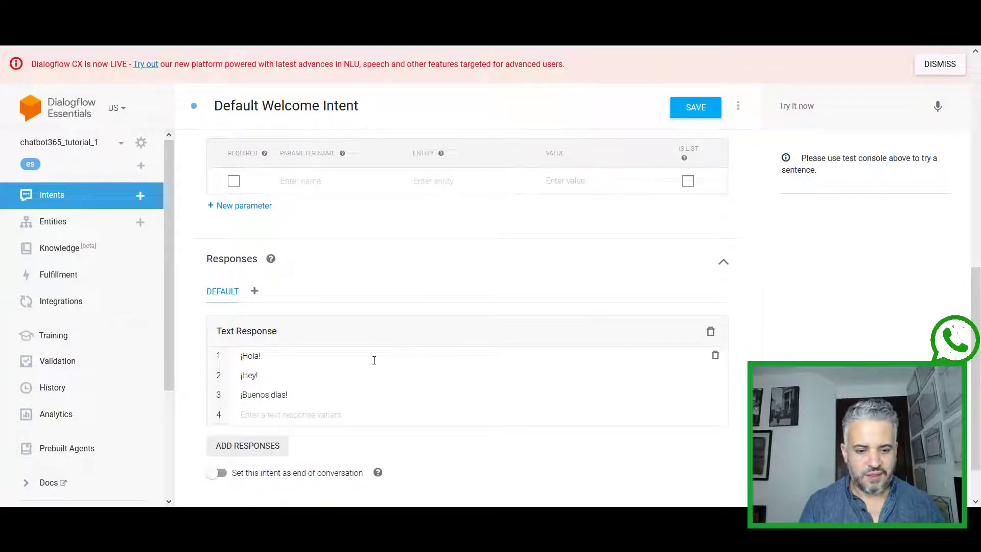
drag(976, 368, 976, 177)
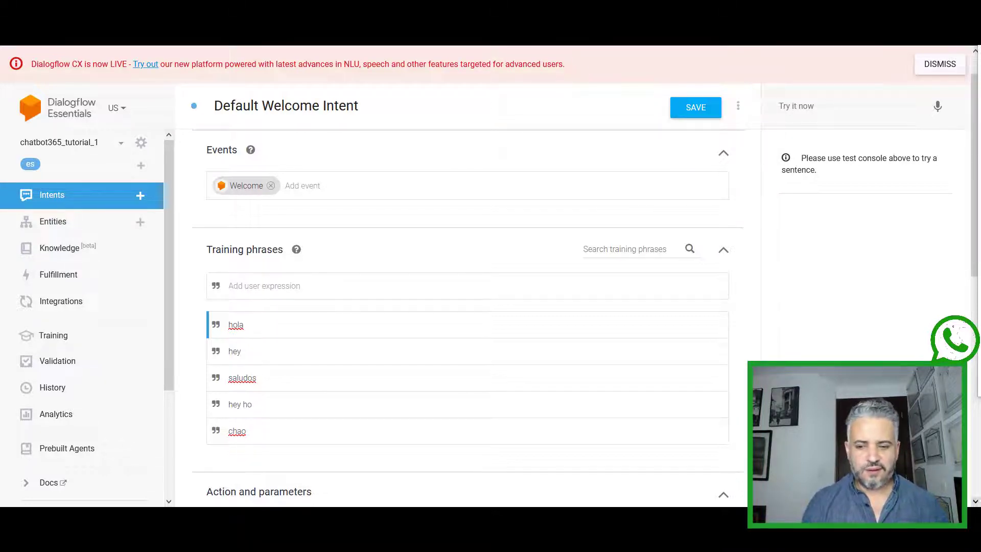
scroll(974, 212, down, 7)
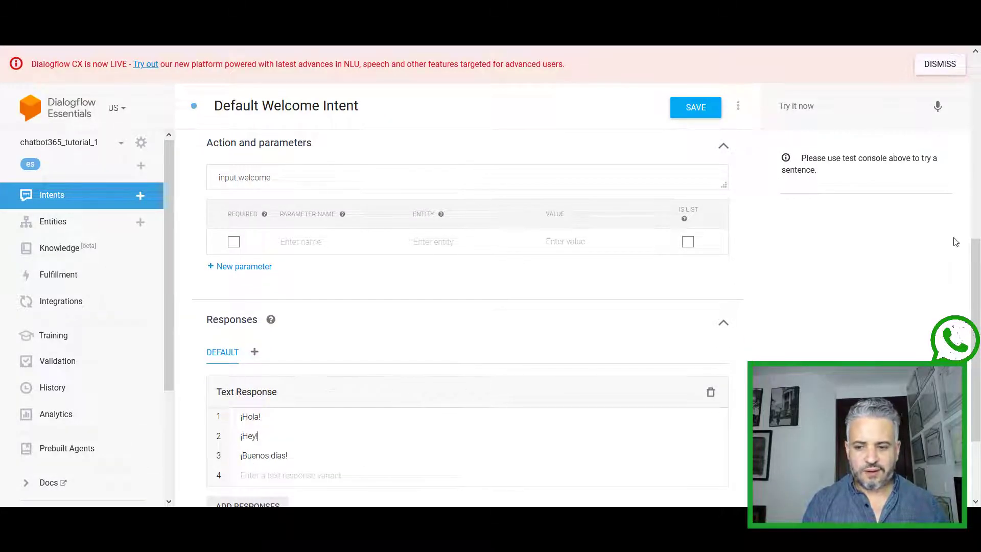
scroll(977, 286, up, 6)
scroll(586, 287, up, 1)
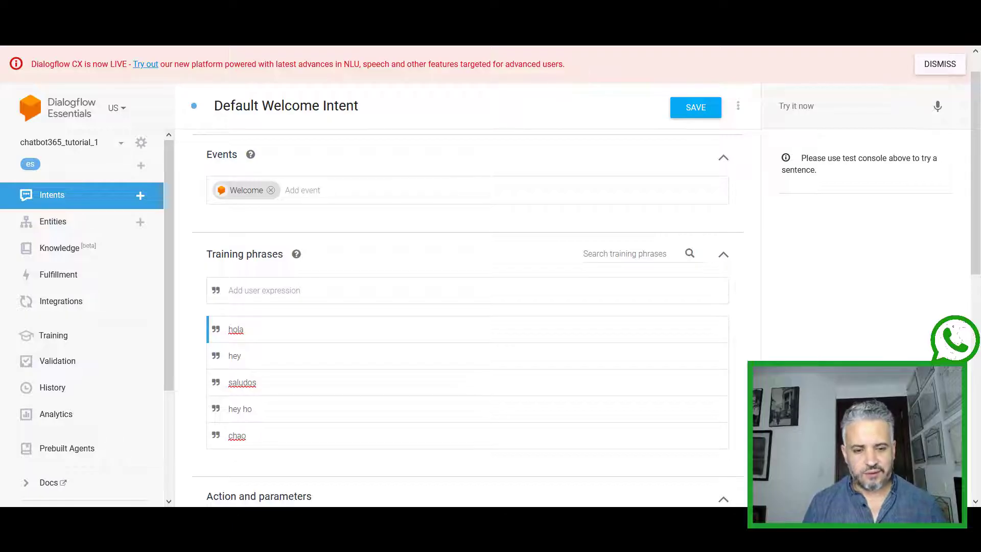
scroll(681, 279, down, 1)
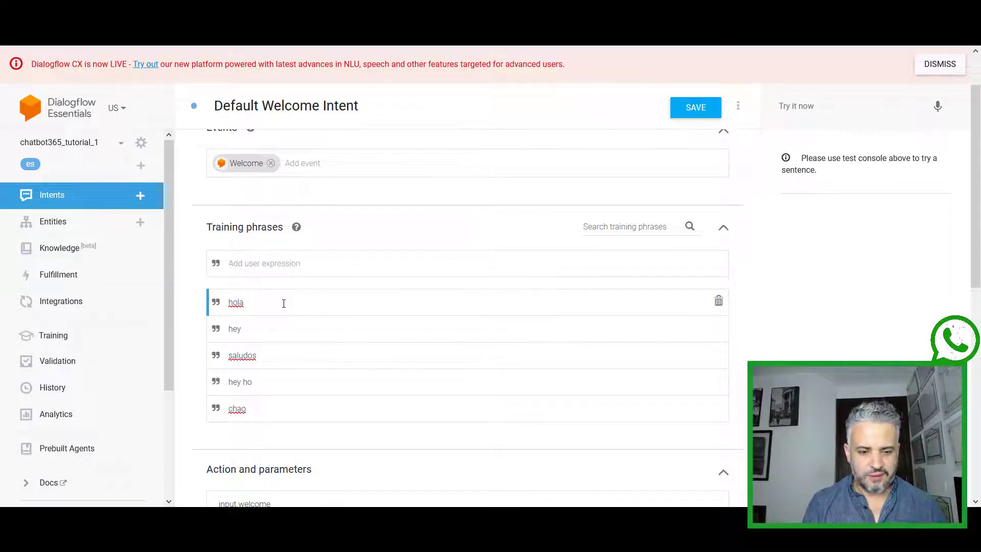
- Delete the training phrases "hey", "saludos", "hey ho" and "chao" from the Default Welcome Intent
click(279, 328)
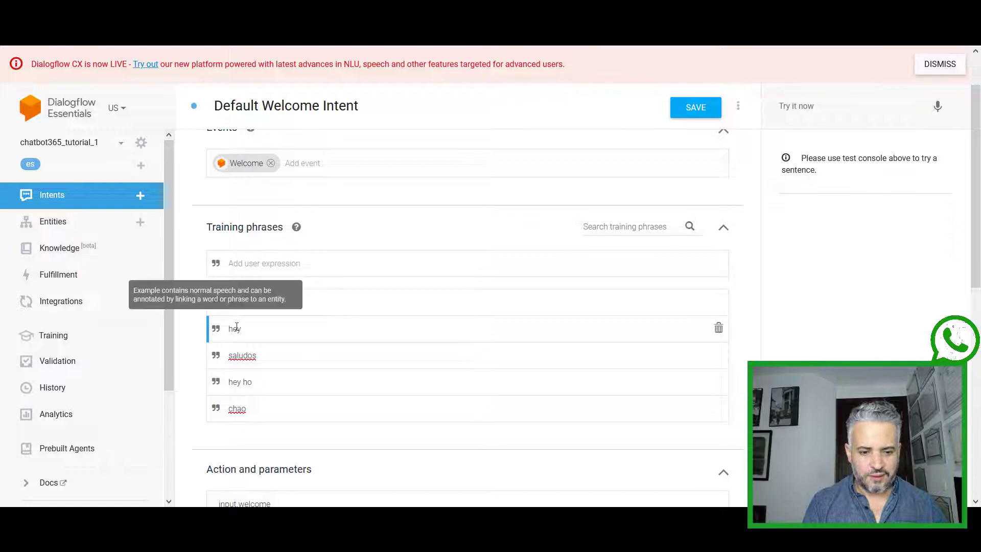
click(718, 328)
click(718, 329)
click(719, 330)
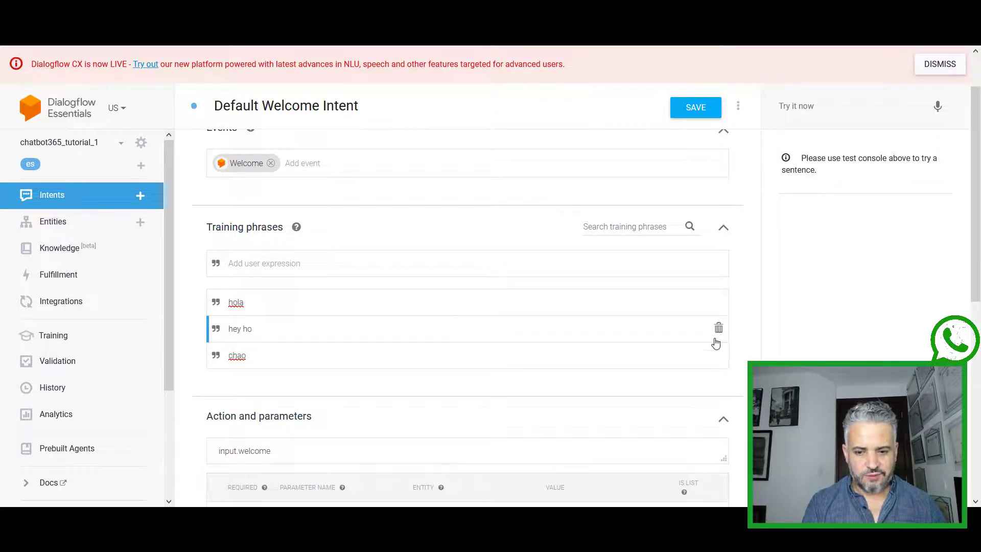
click(718, 331)
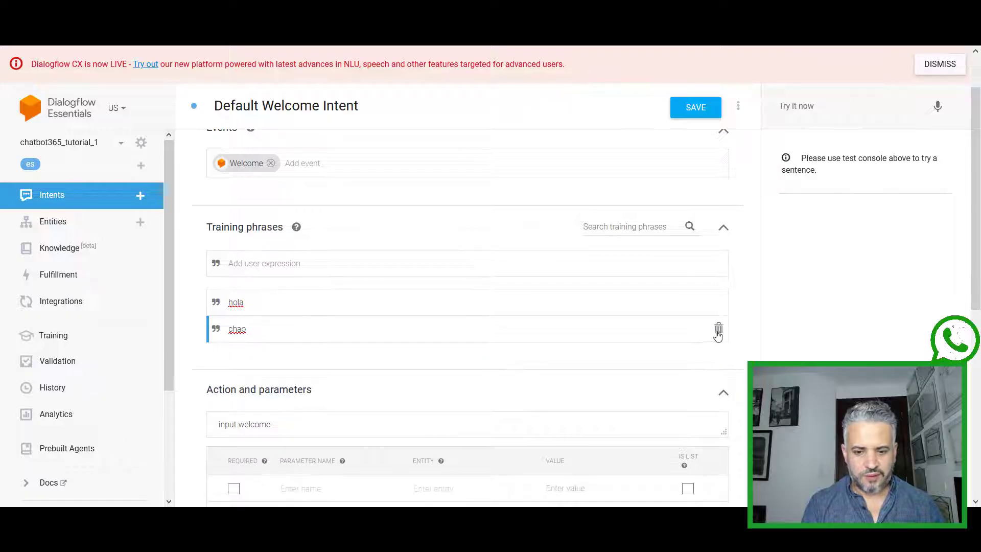
click(718, 329)
- Add the training phrases "buenos dias" and "saludos" to the Default Welcome Intent
click(257, 261)
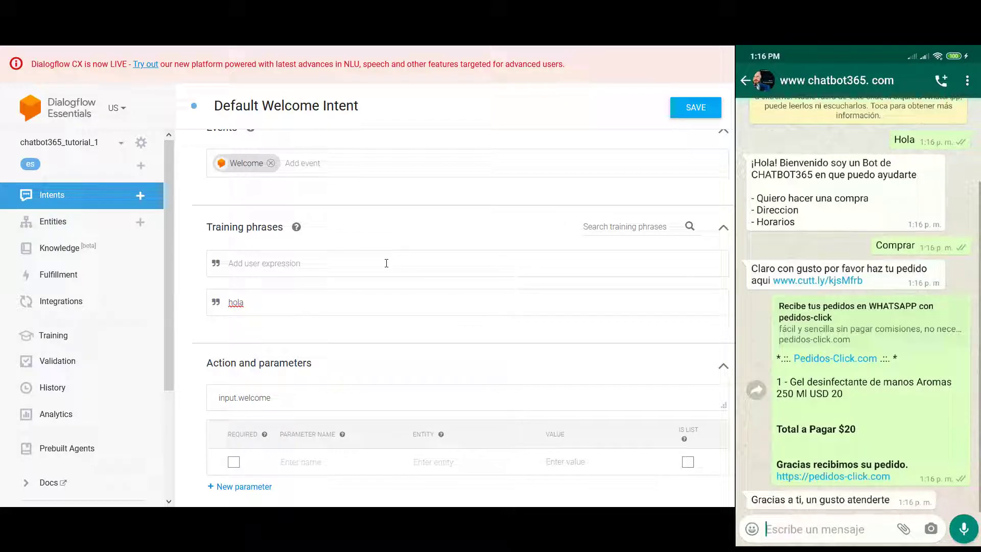
click(269, 265)
text(buenos dias)
key(Return)
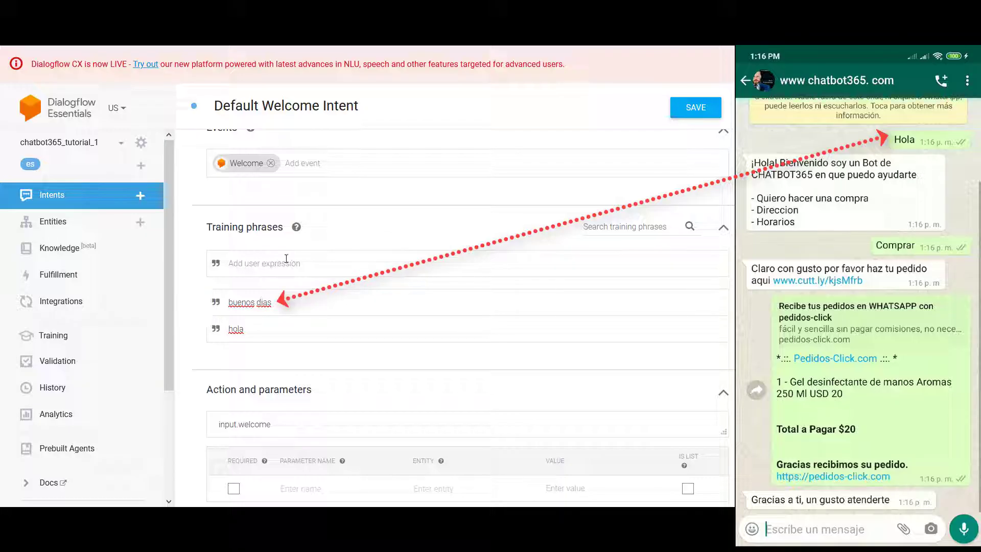
text(saludos)
key(Return)
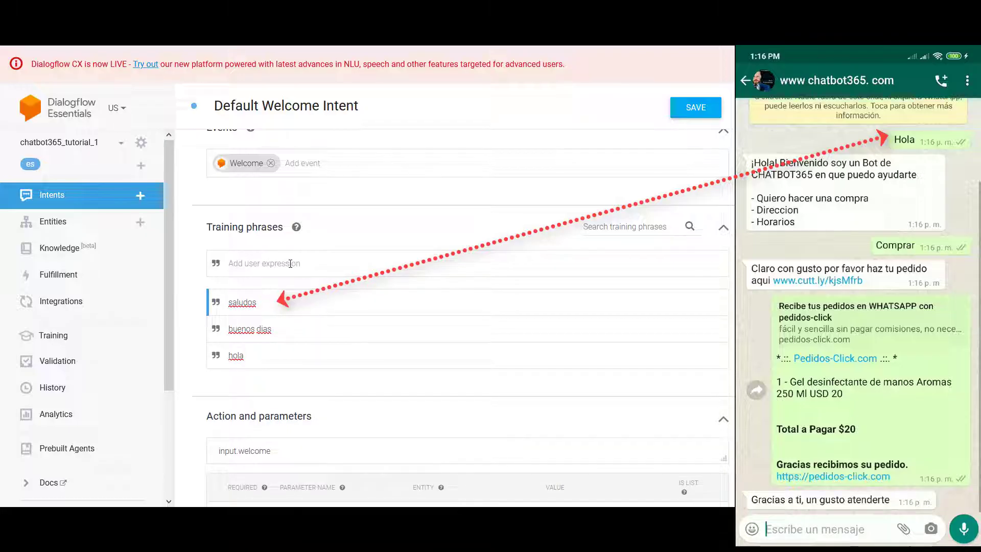
text(buenas tardes)
key(Return)
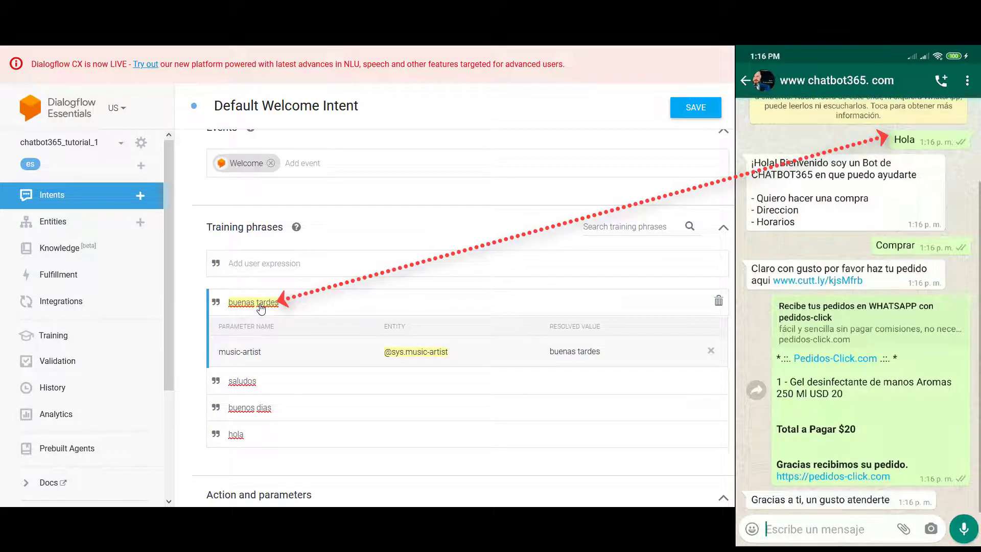
click(262, 305)
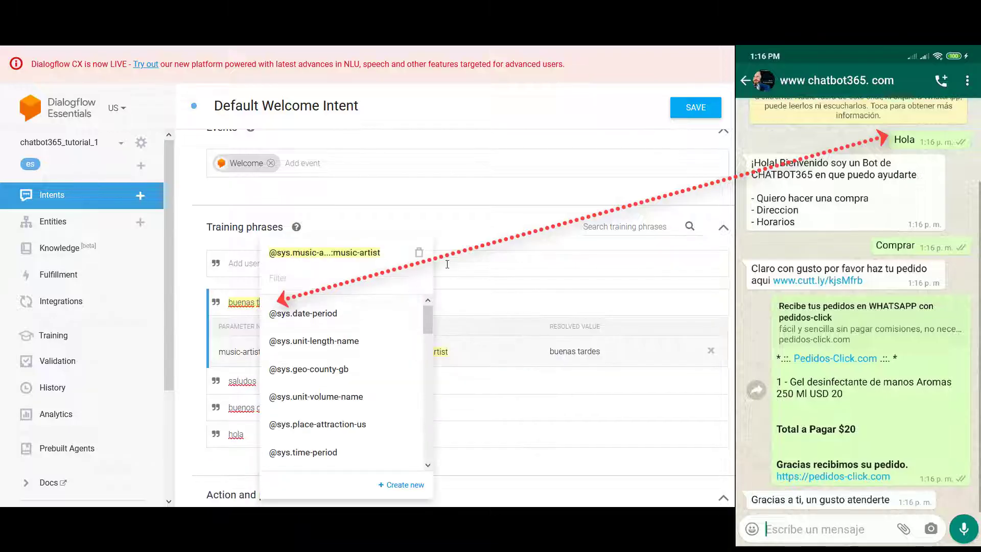
click(419, 255)
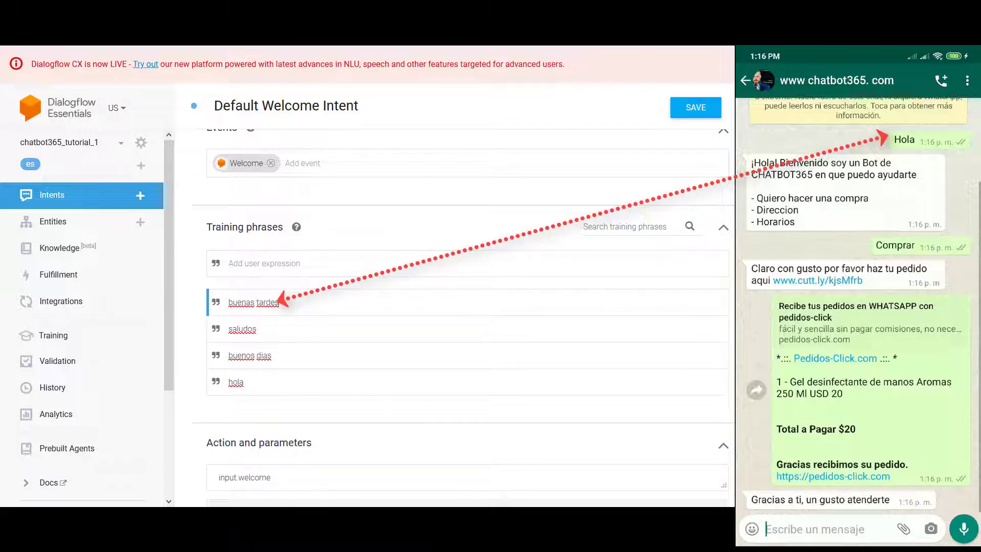
- Delete the text response variants "¡Buenos días!" and "¡Hey!" from the welcome intent
scroll(460, 317, down, 5)
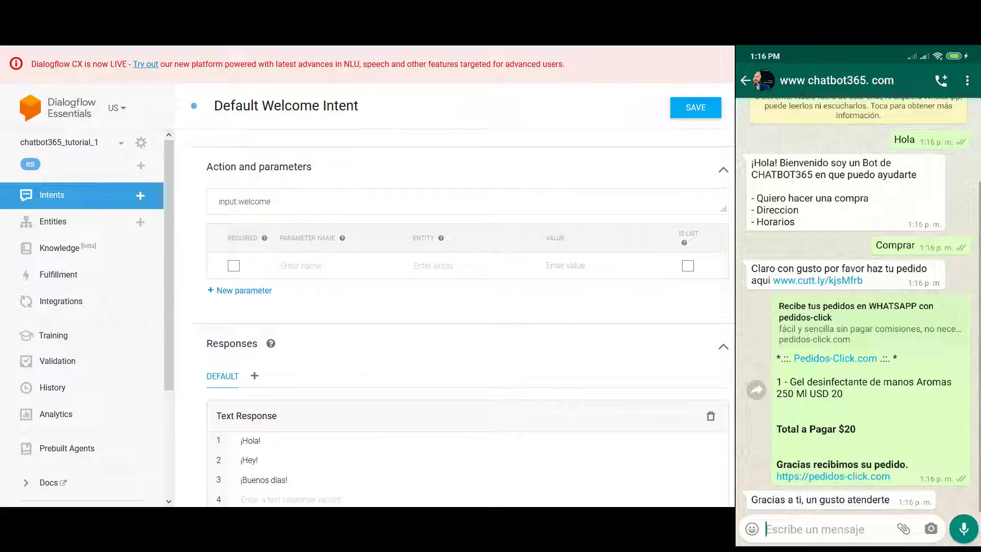
scroll(646, 330, down, 2)
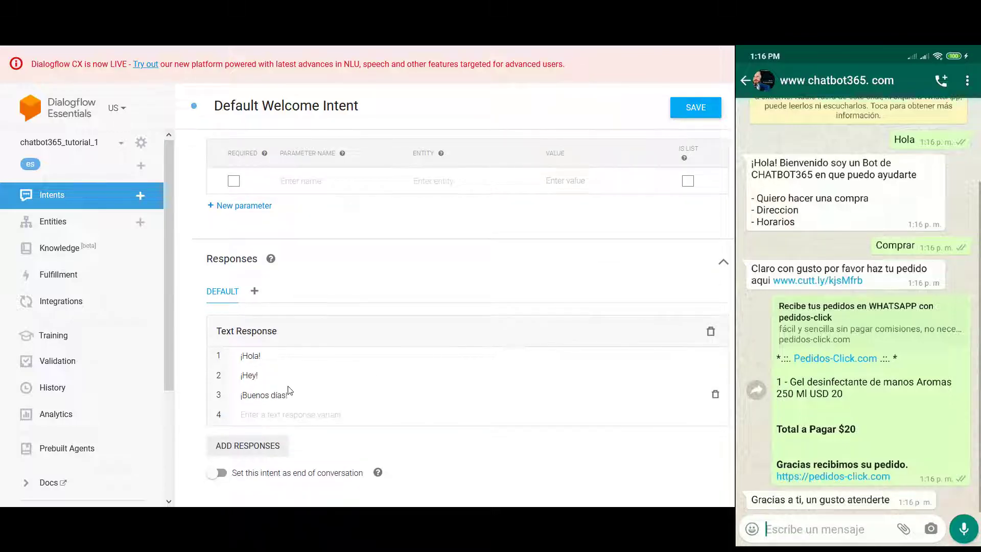
click(269, 395)
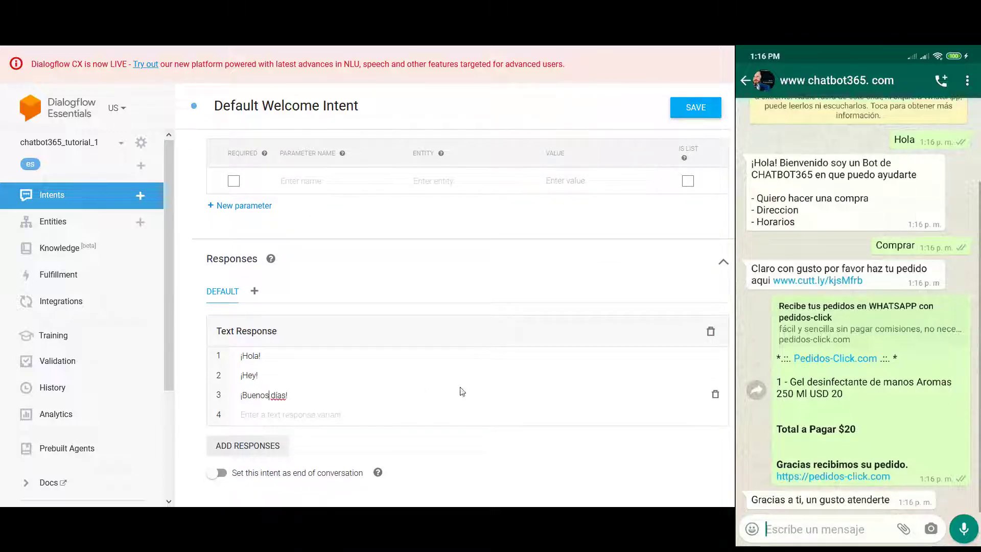
click(714, 395)
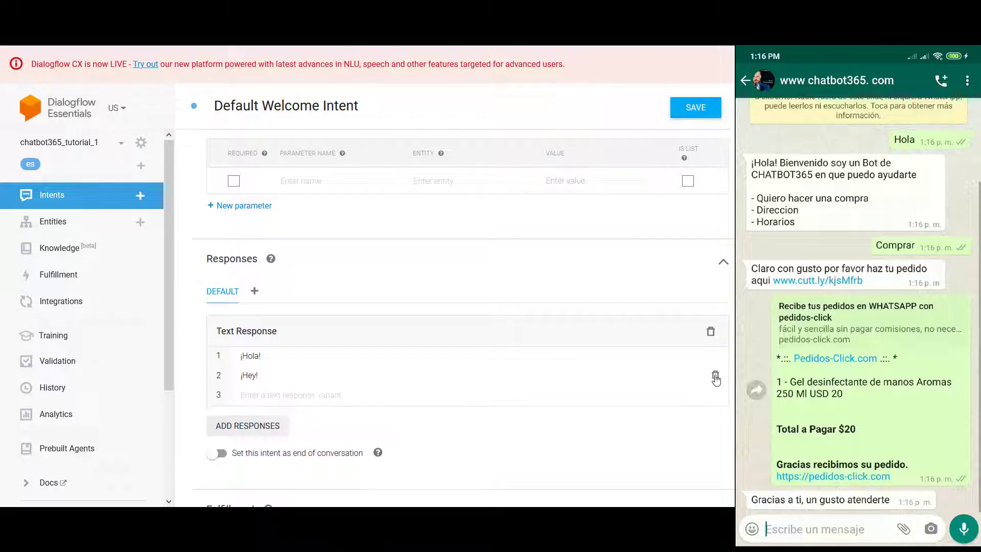
click(715, 377)
- Replace the "¡Hola!" response text with "Hola Bienvenido a chatbot365 en que puedo ayudarte"
drag(268, 357, 234, 355)
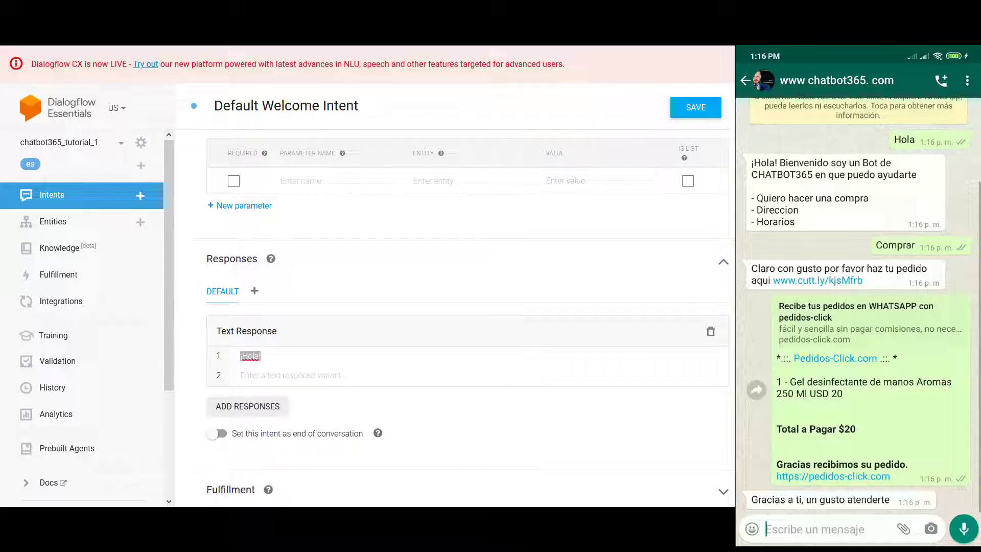
drag(270, 353, 242, 353)
text(Hola Bienvenido a )
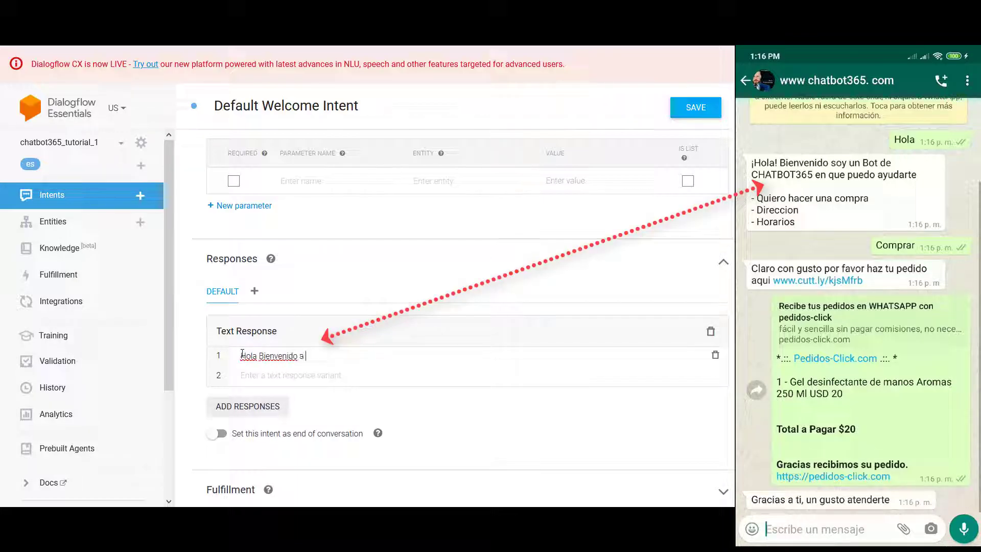
text(chatbot365 en que puedo ayuda)
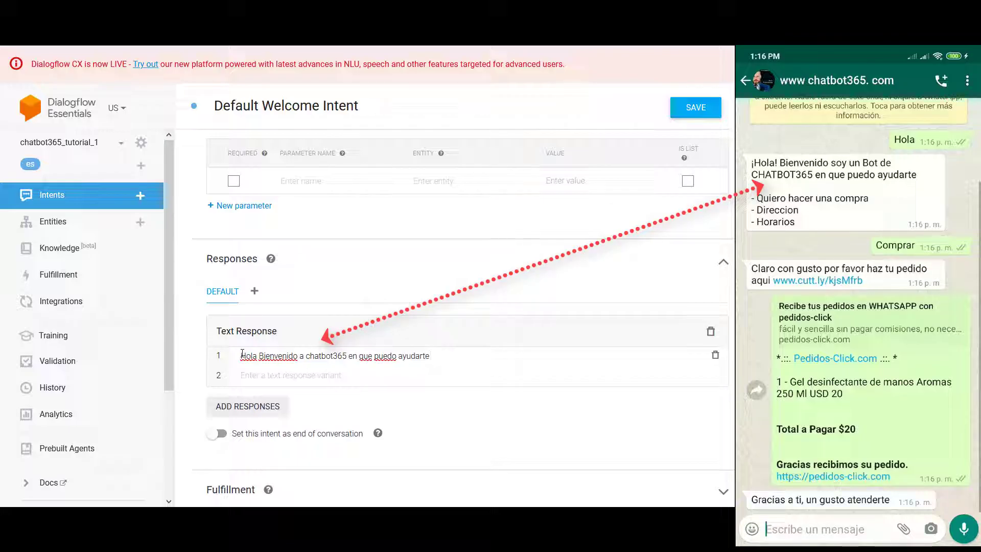
text(rte)
- Add the lines "Quiero hacer una compra", "Direccion" and "Horarios" below the greeting within the same text response
key(Return)
text(Quiero )
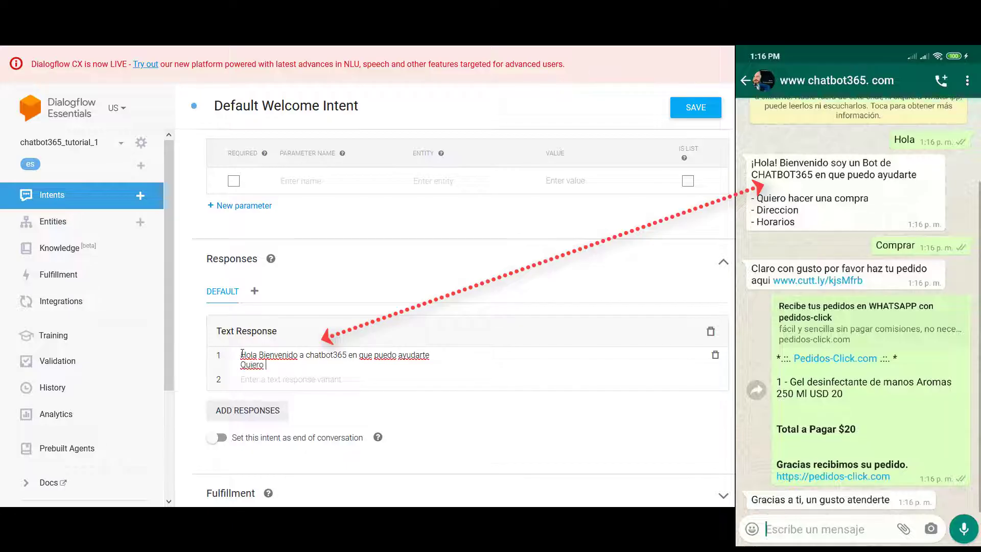
text(hacer una compra)
key(Return)
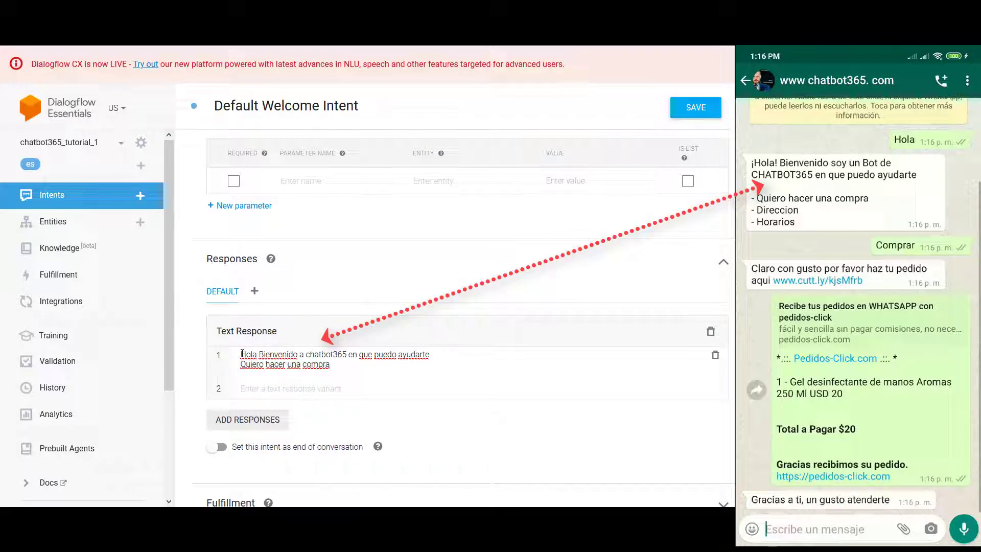
text(Direccion)
key(Return)
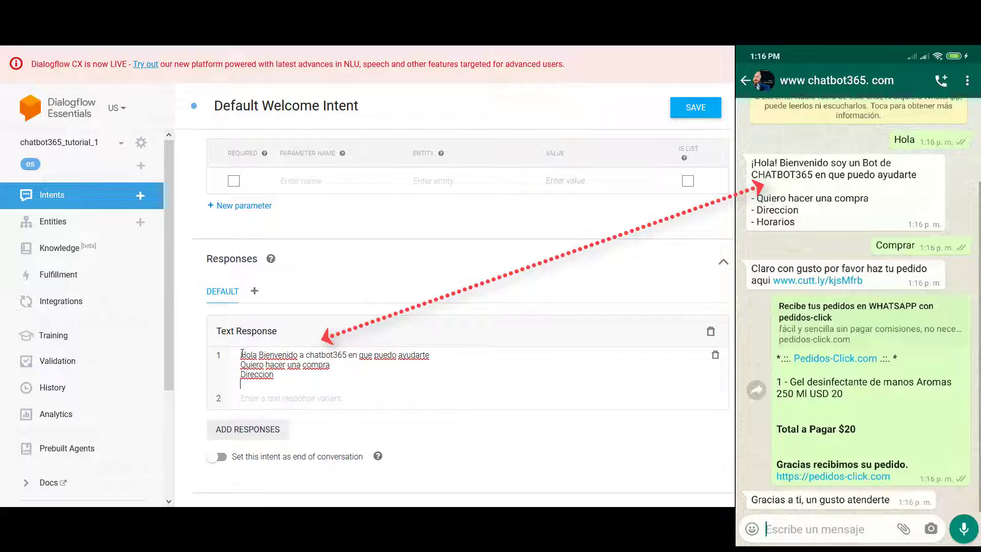
text(Horarios)
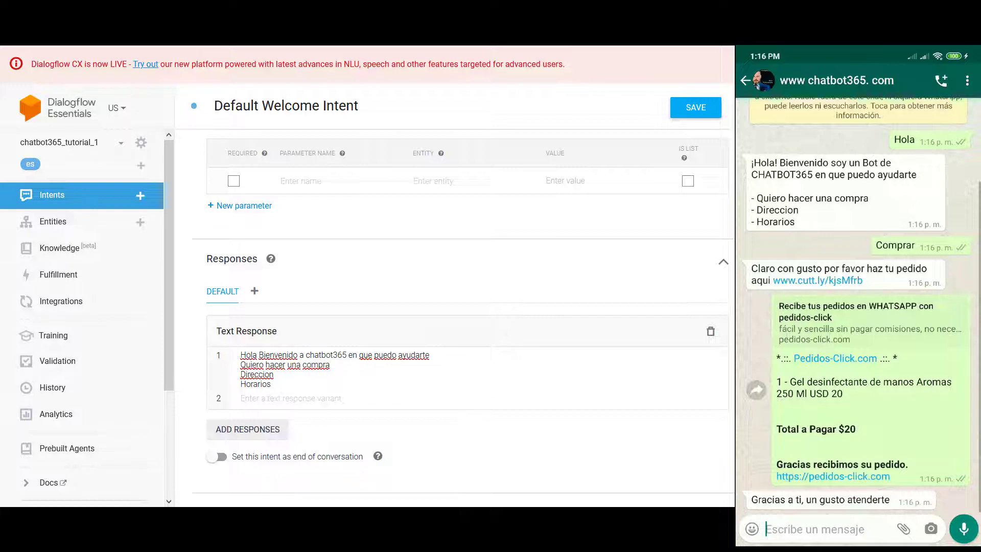
- Check the edited training phrases and response, and save the Default Welcome Intent
scroll(460, 317, up, 7)
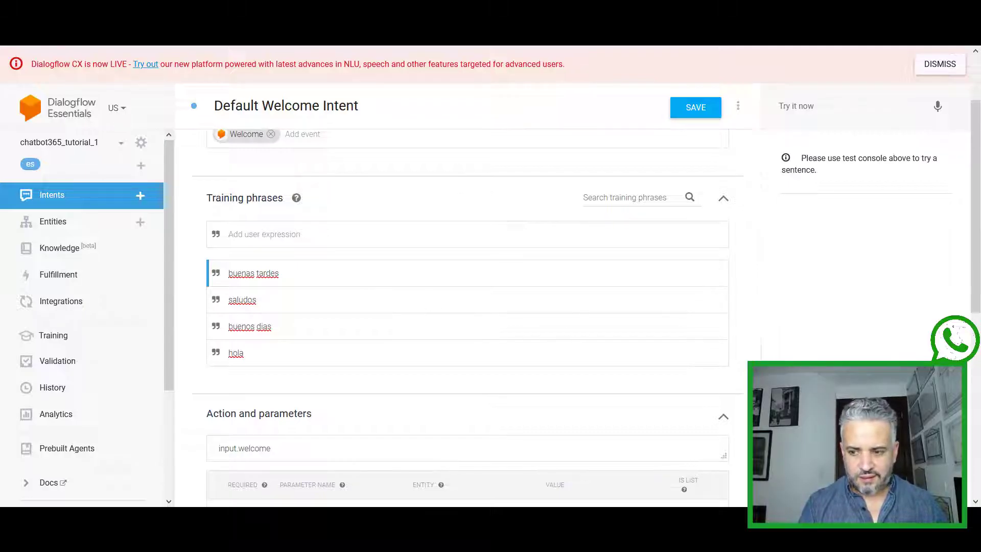
drag(970, 230, 970, 404)
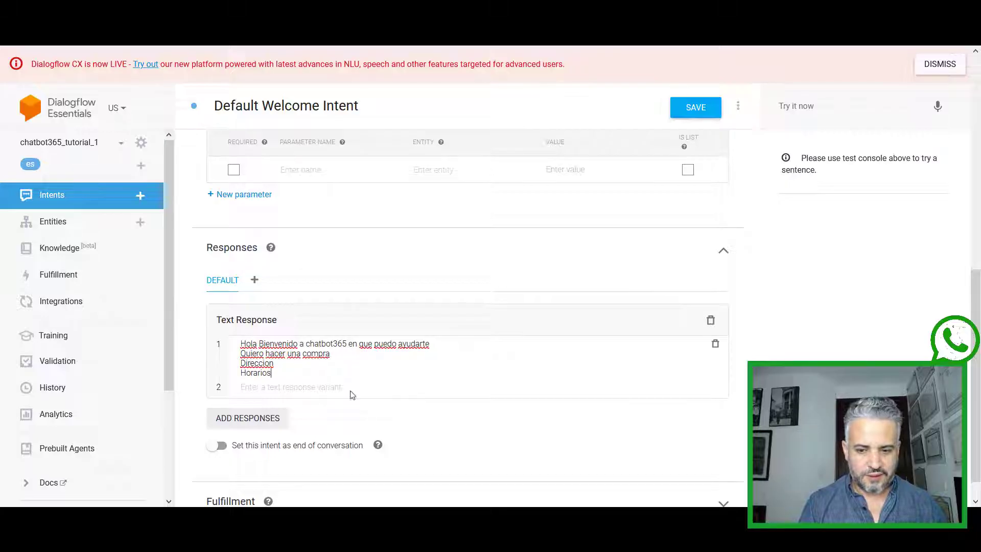
click(688, 110)
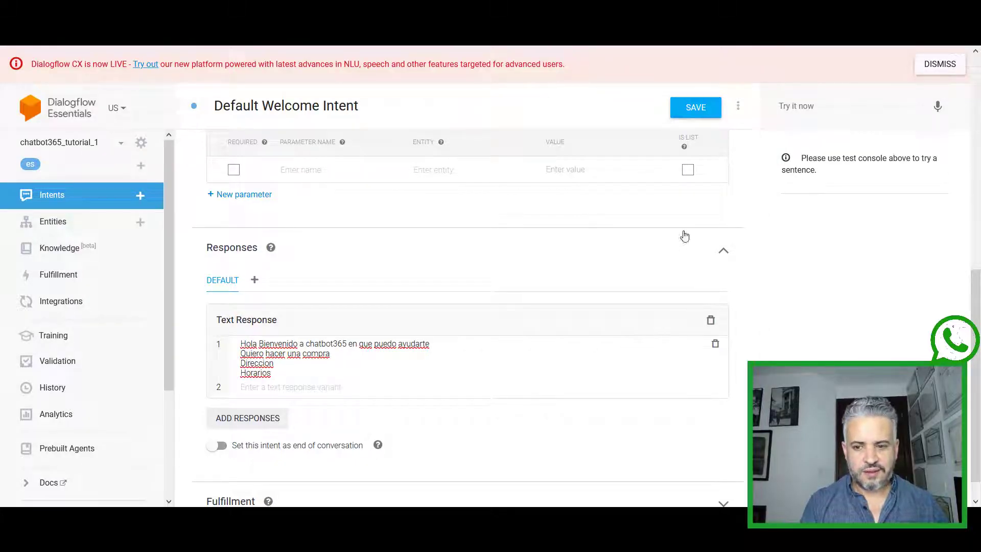
- Test the agent in the test console with the message "hola"
click(812, 109)
text(hola)
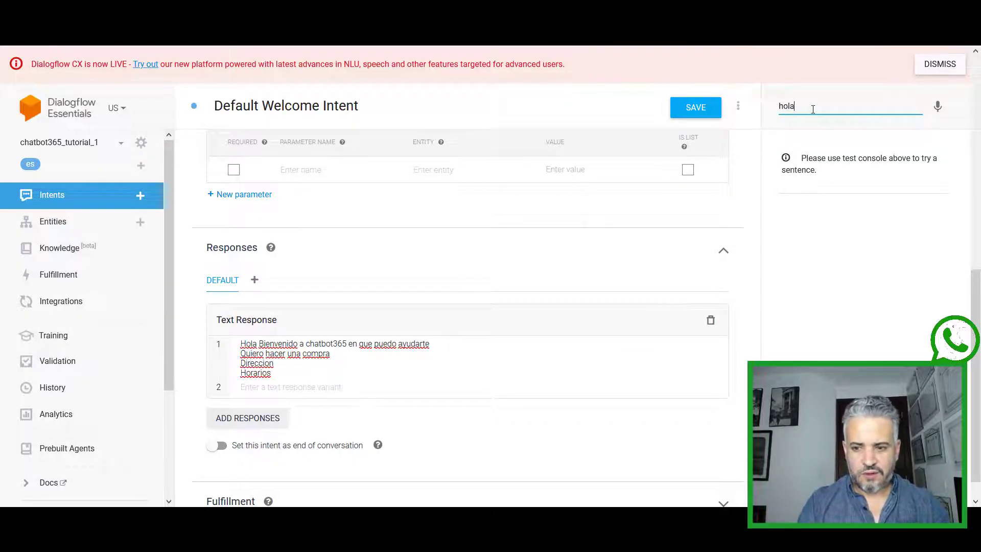
key(Return)
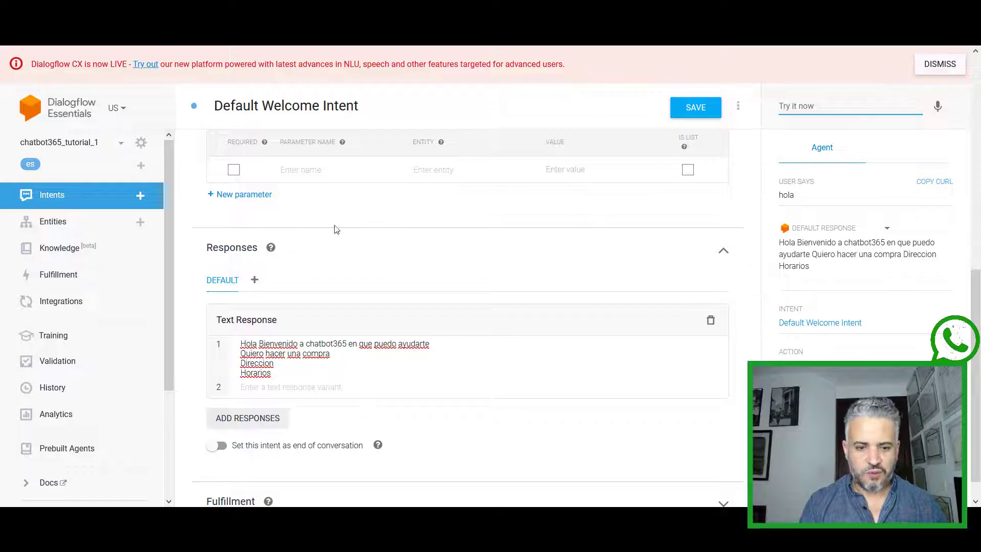
- Create a new intent named "direccion"
click(339, 358)
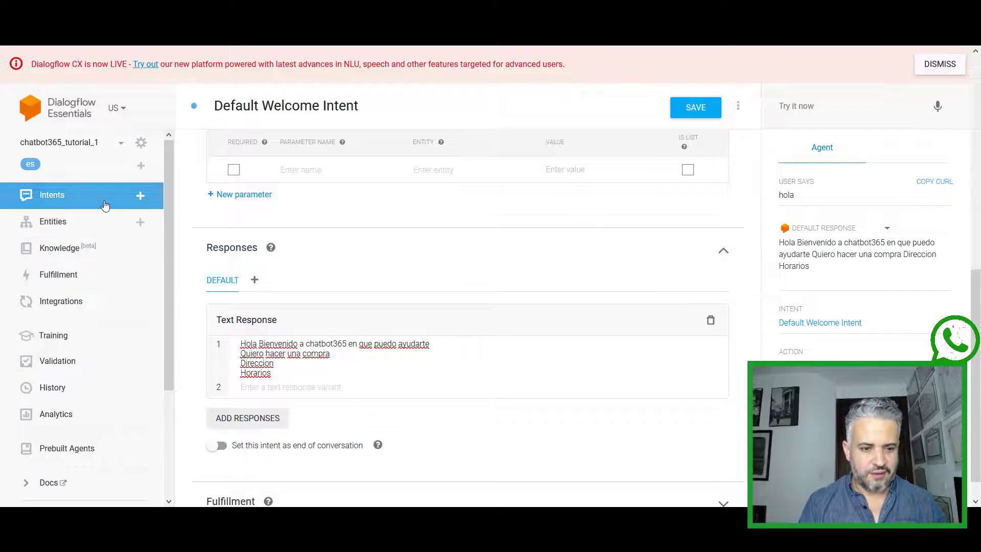
click(74, 201)
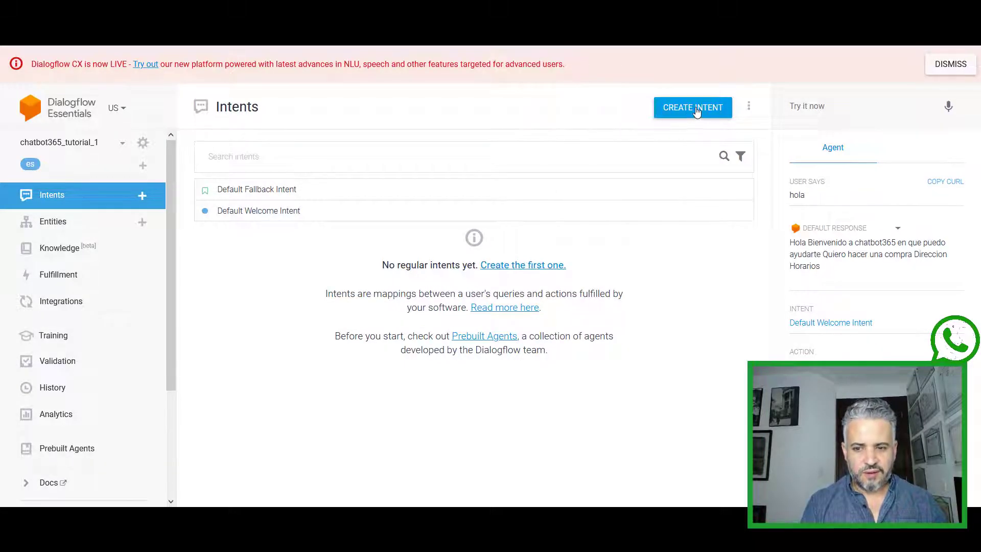
click(670, 116)
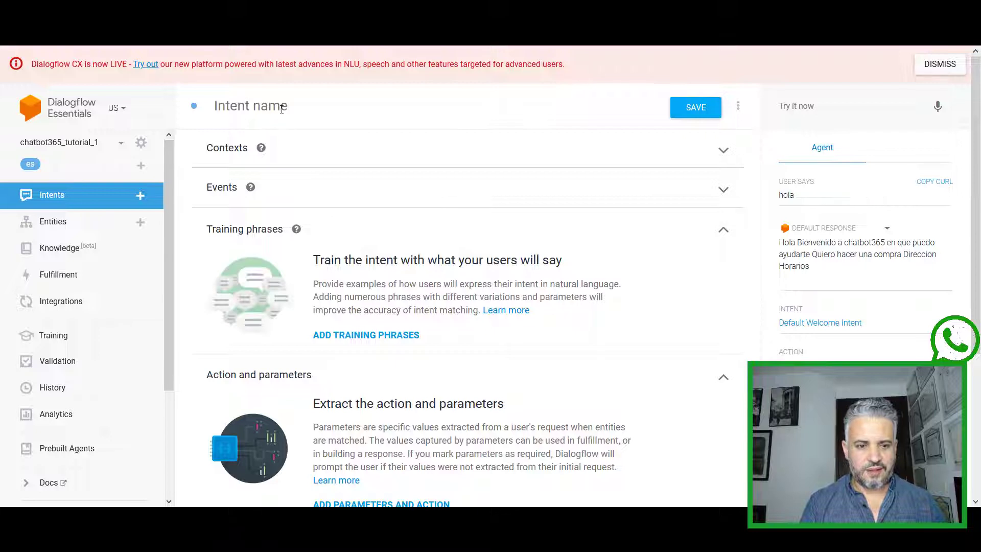
click(286, 104)
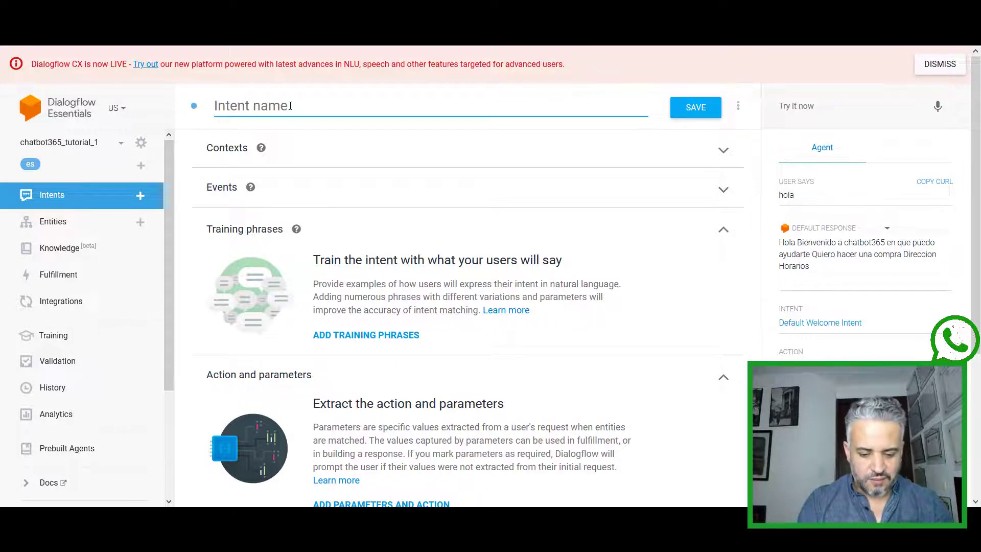
text(direccion)
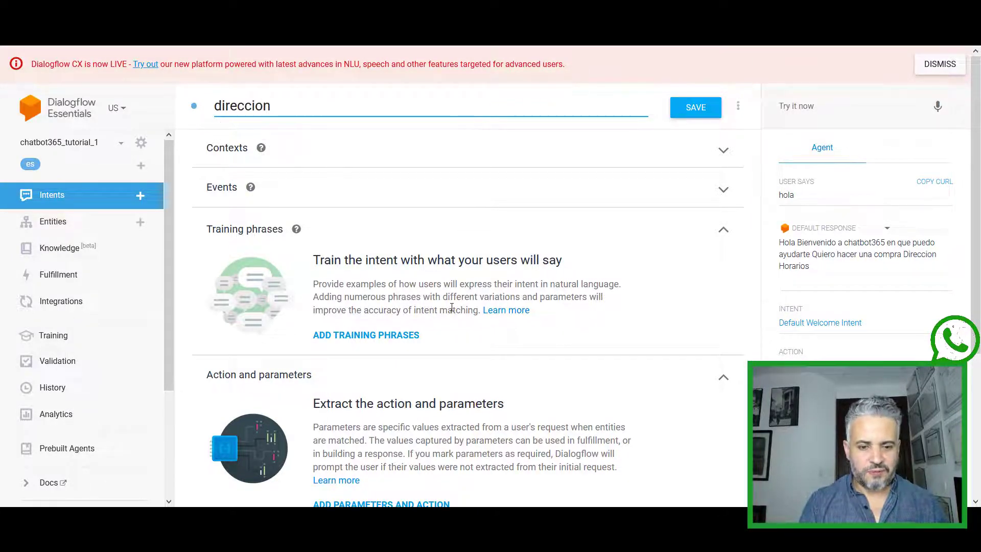
- Add the training phrase "cual es la direccion" to the direccion intent
scroll(452, 307, down, 3)
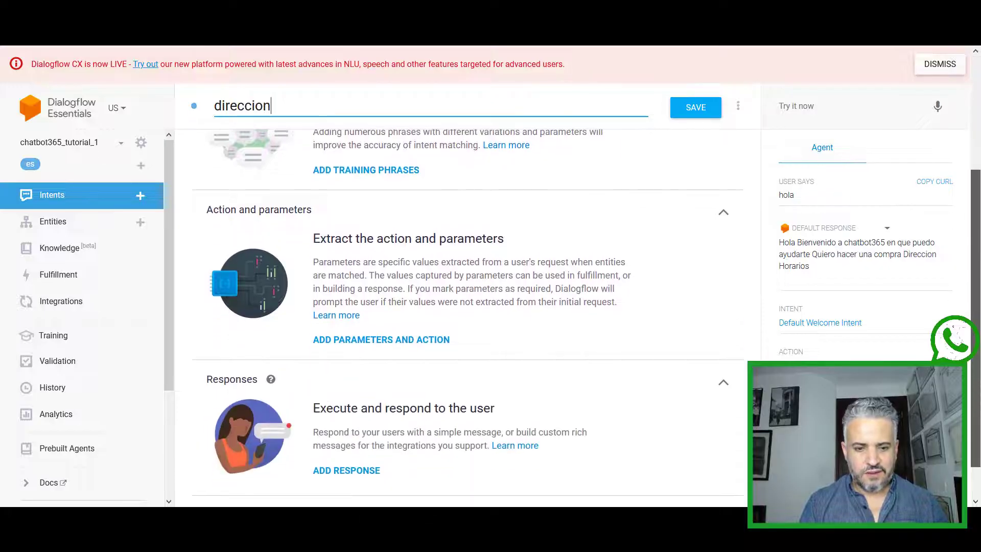
scroll(441, 299, up, 3)
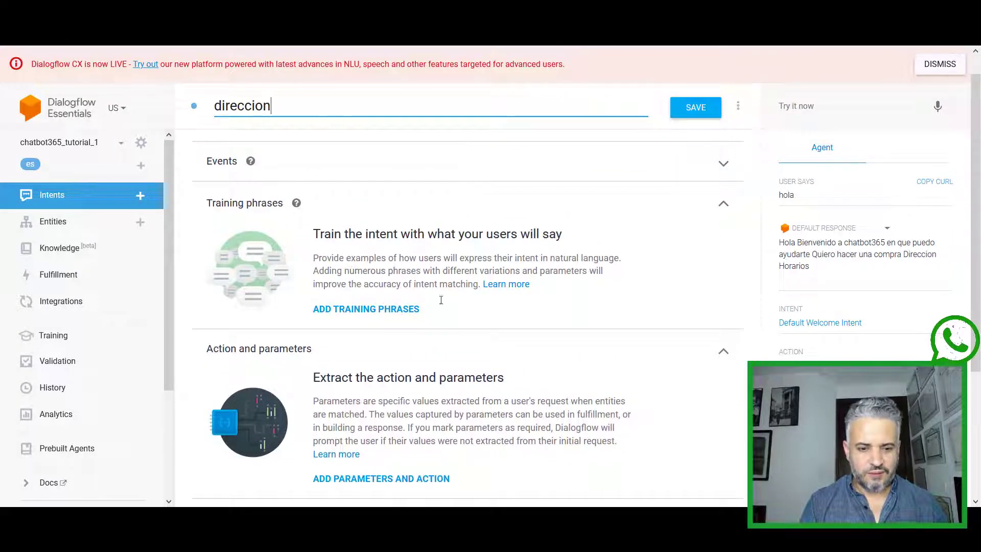
click(329, 317)
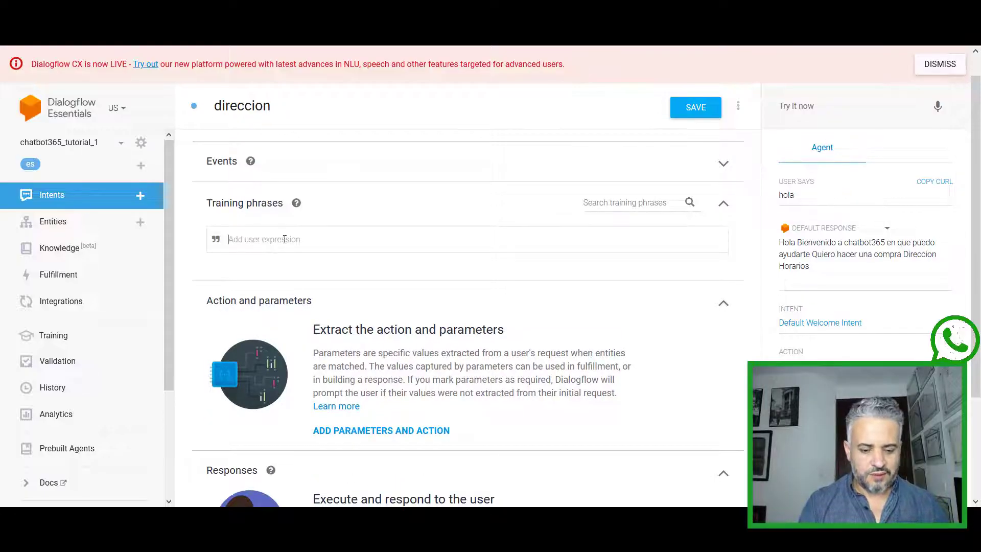
text(cual es la direccion)
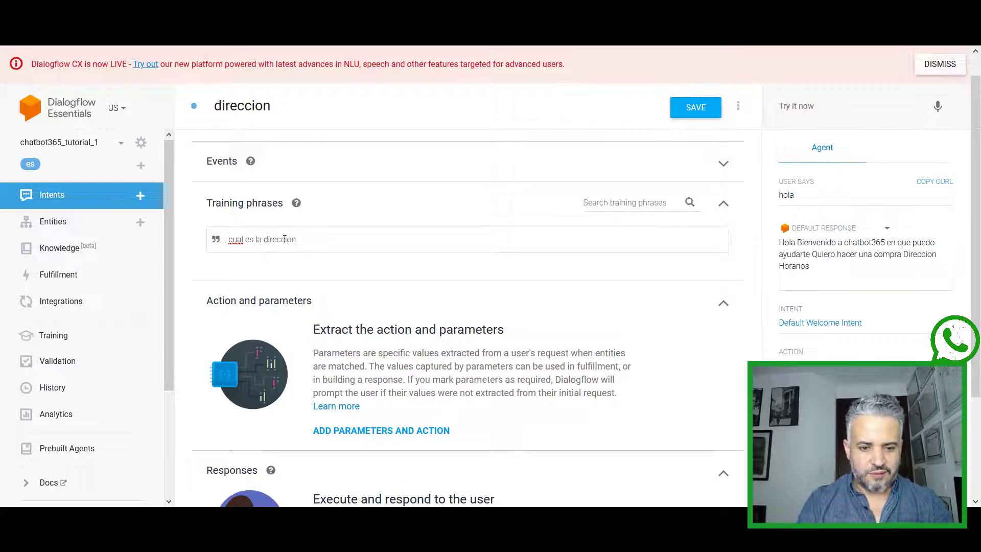
key(Return)
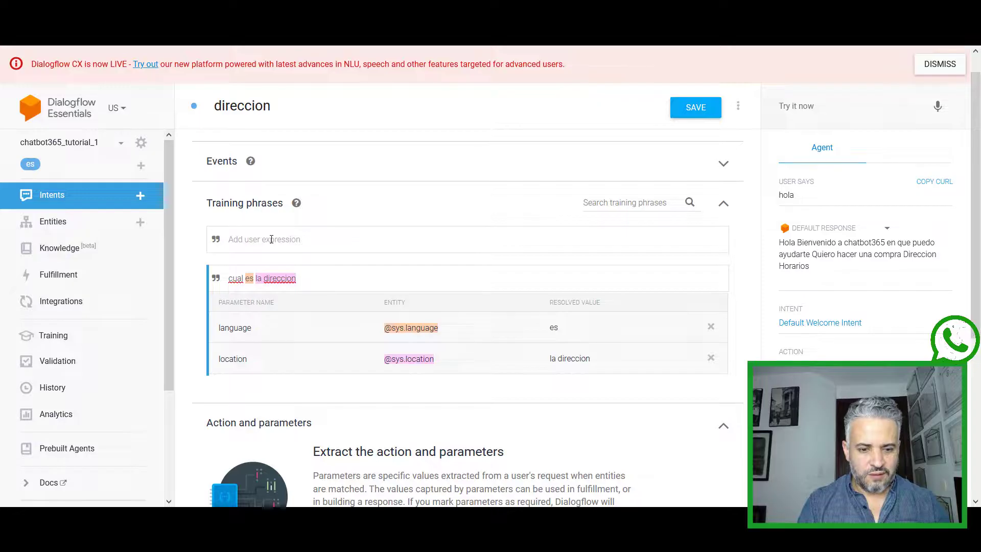
- Remove the language and location parameters annotated in the training phrase "cual es la direccion"
click(249, 278)
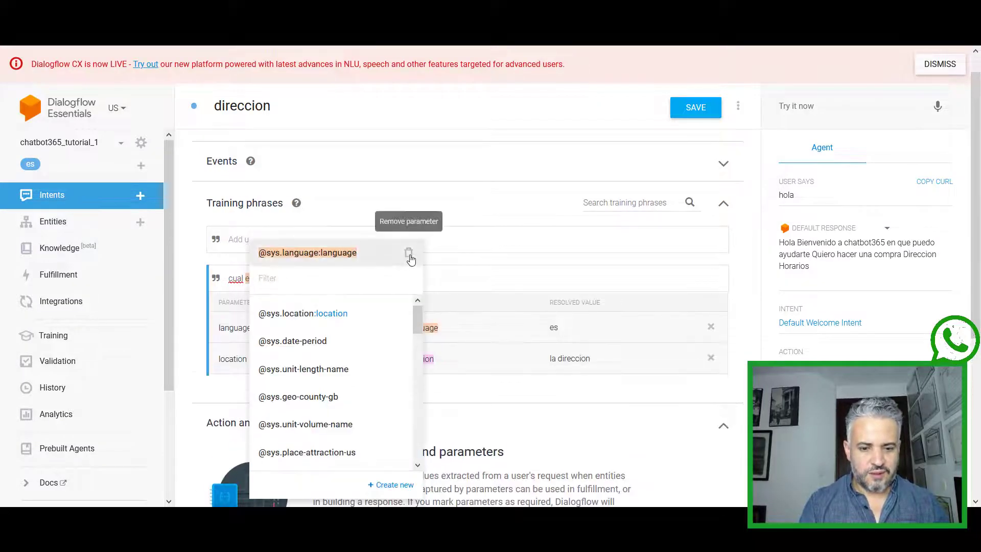
click(409, 253)
click(266, 279)
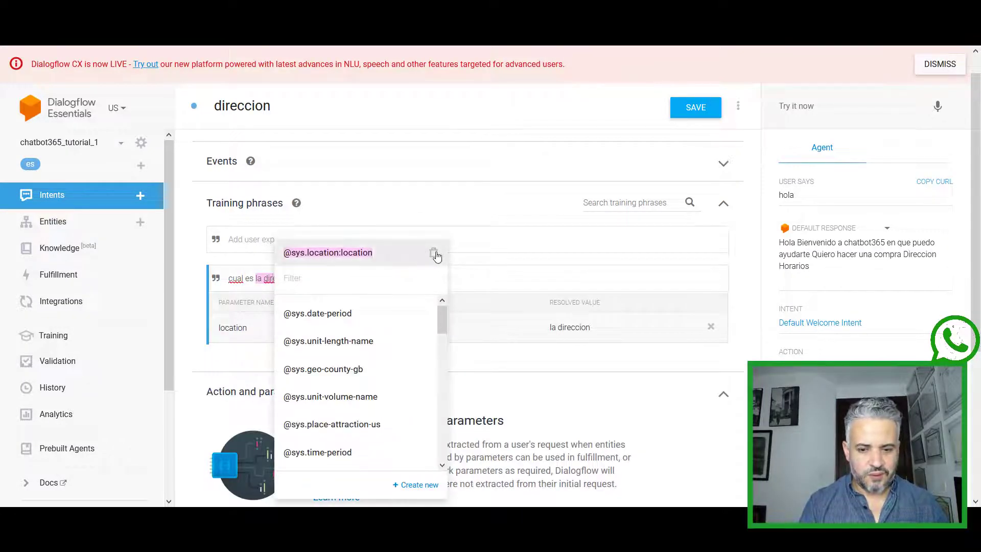
key(Escape)
click(274, 286)
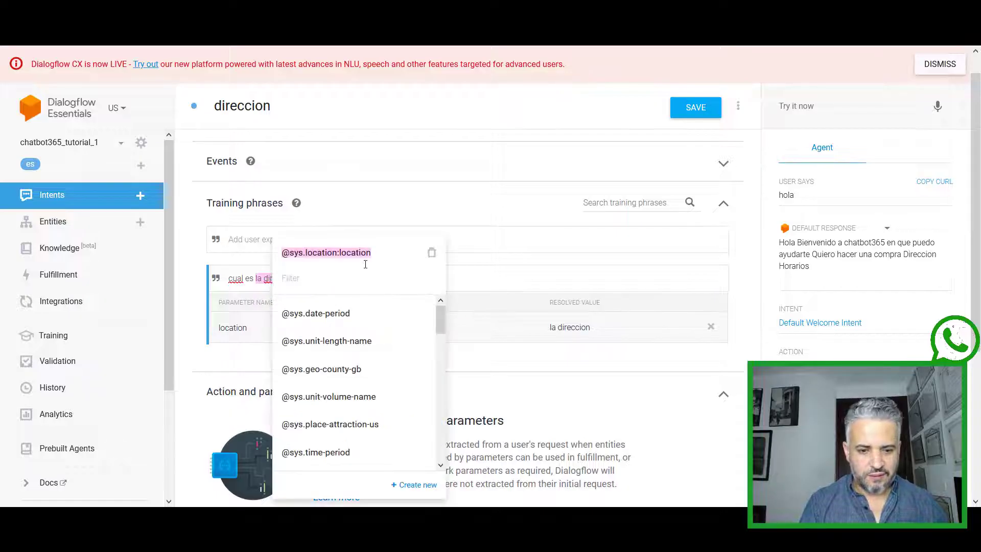
click(431, 254)
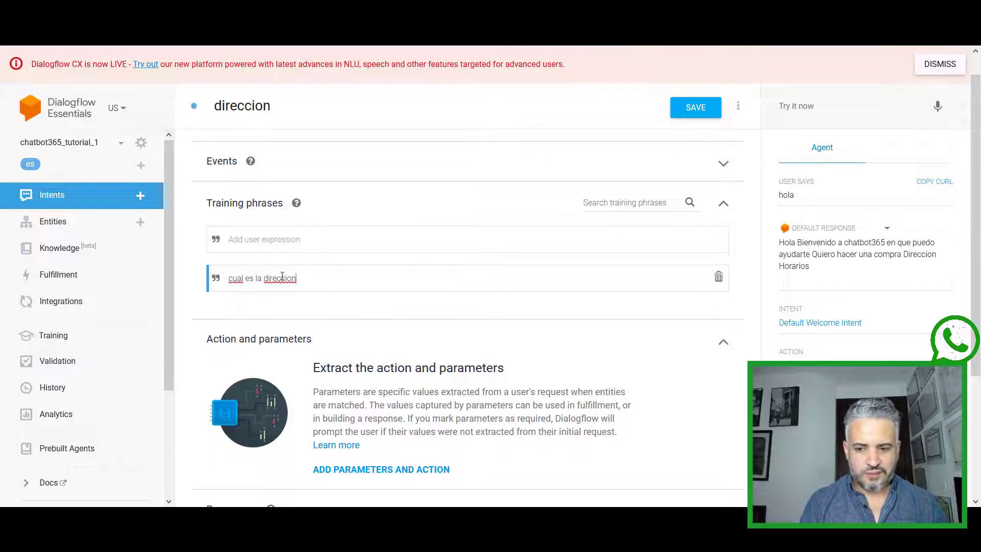
- Add the training phrases "donde estan ubicados" and "donde es el local" to the direccion intent
click(263, 241)
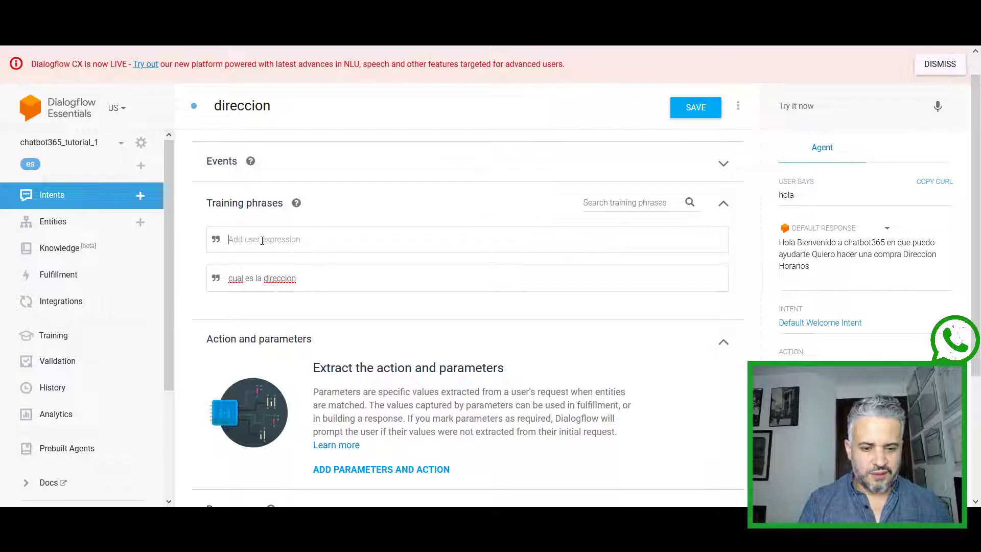
text(donde e)
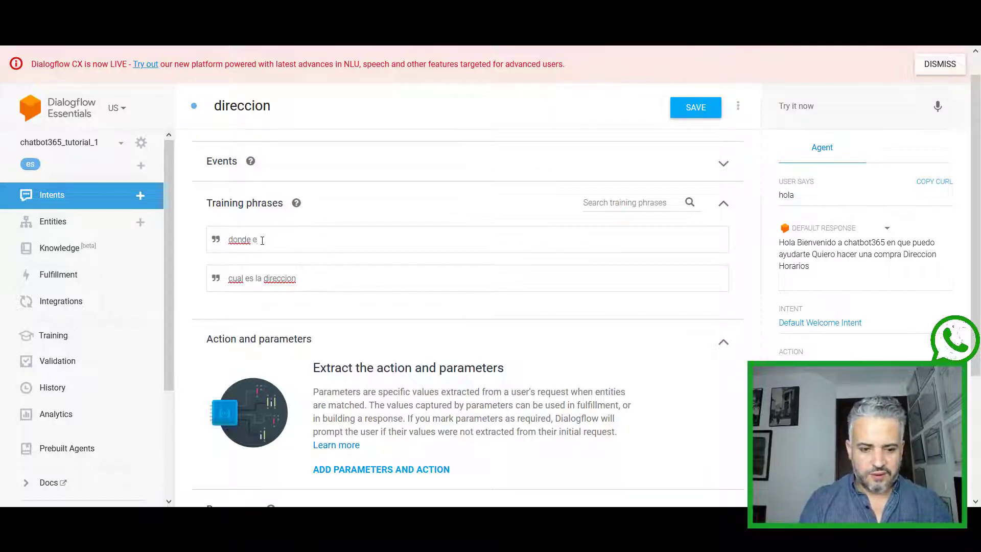
text(stan ubicados)
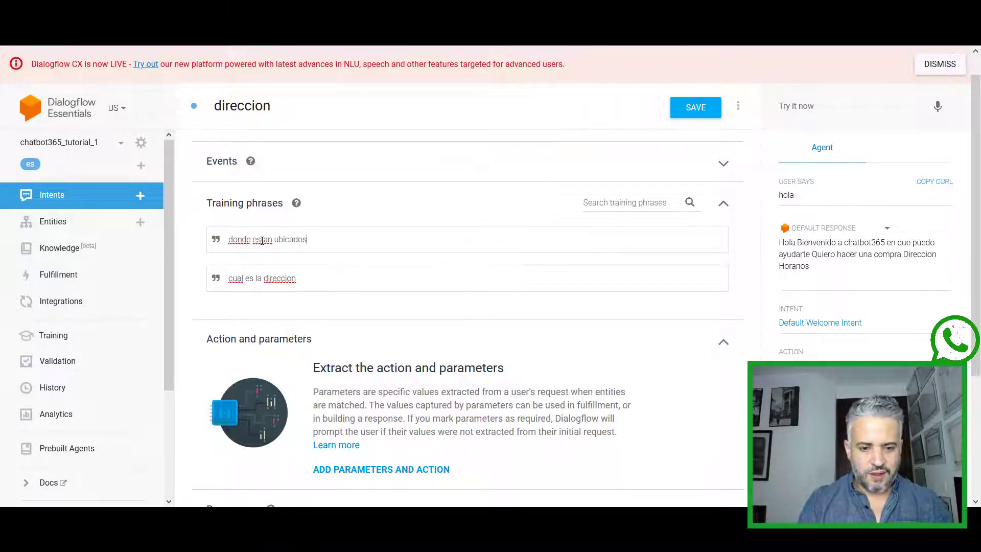
key(Return)
text(donde es el local)
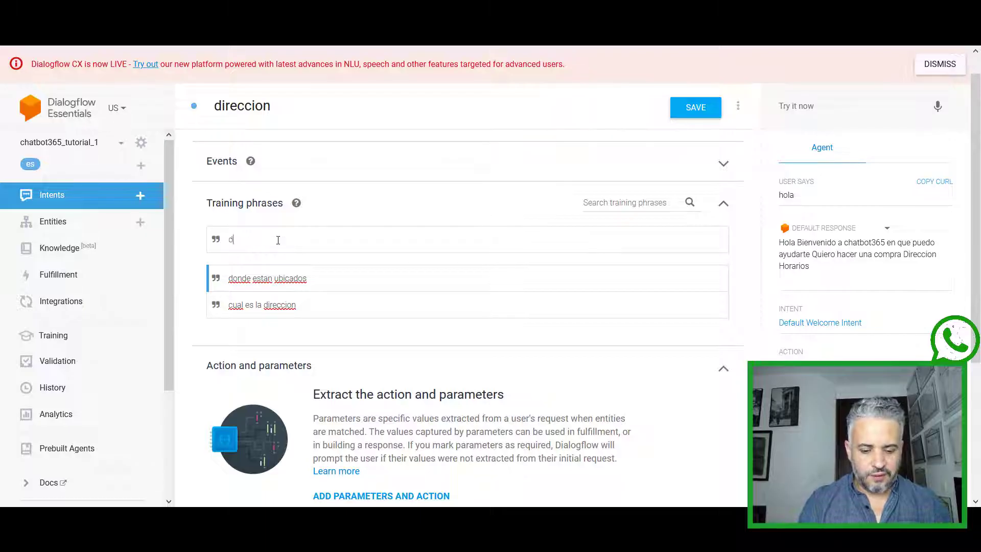
key(BackSpace)
key(BackSpace)
key(BackSpace)
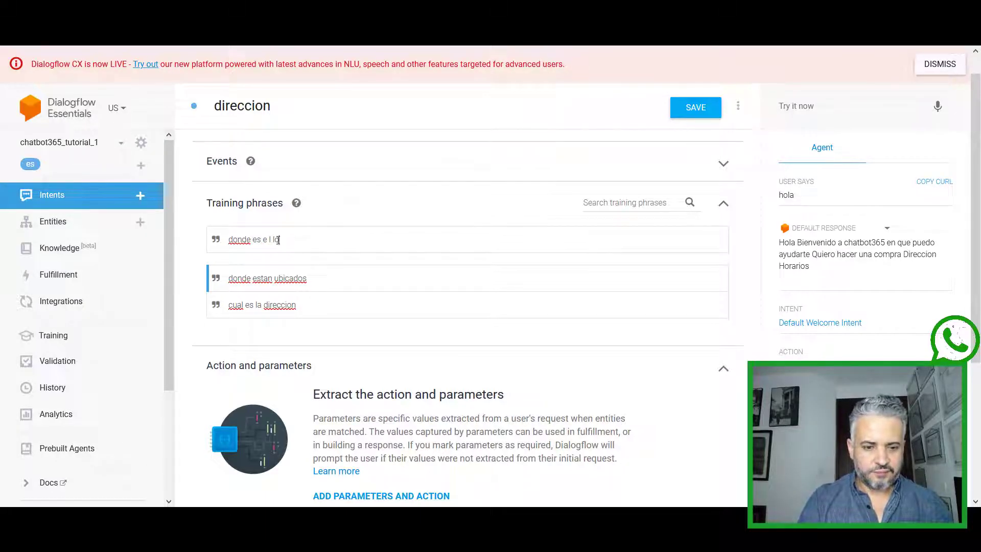
text(local)
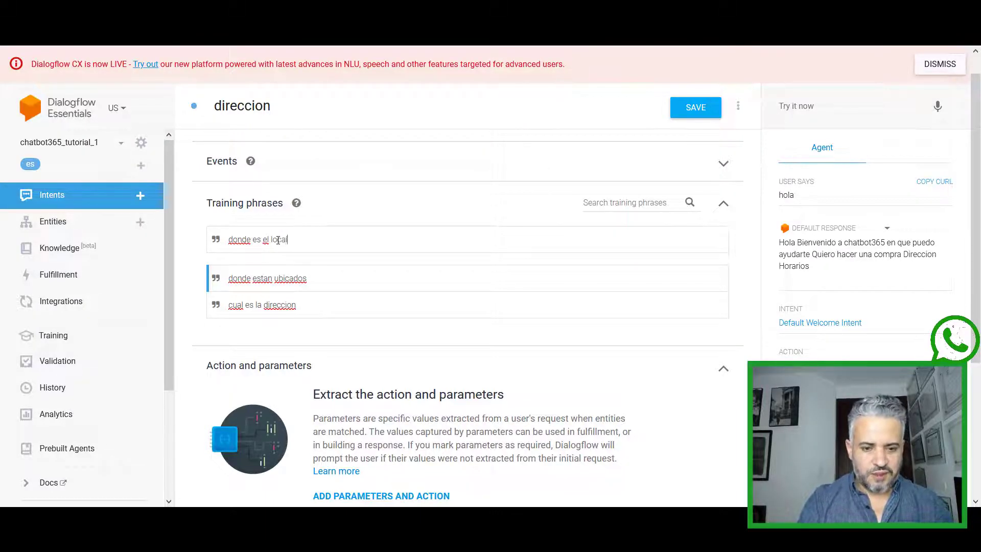
key(Return)
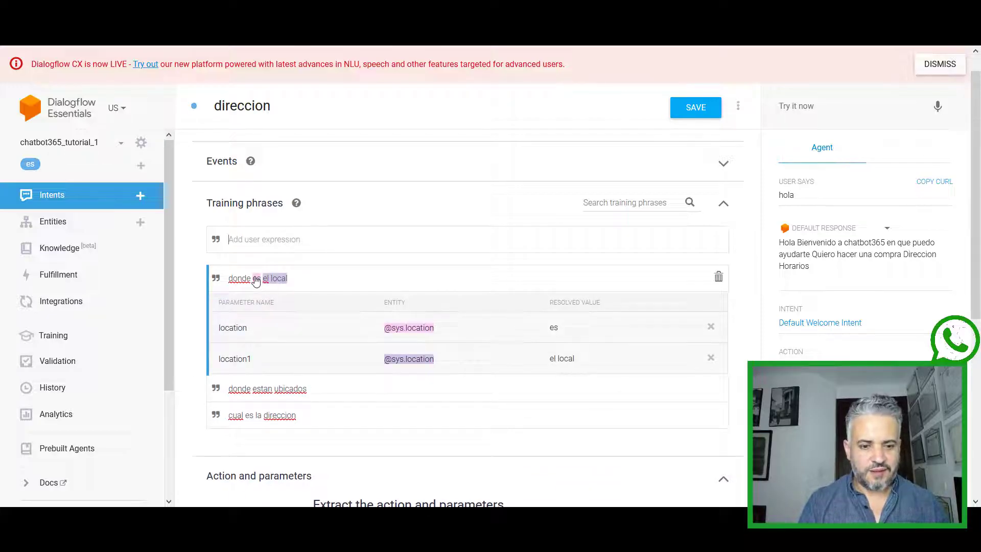
- Remove both location parameters annotated in the training phrase "donde es el local"
click(256, 279)
click(414, 254)
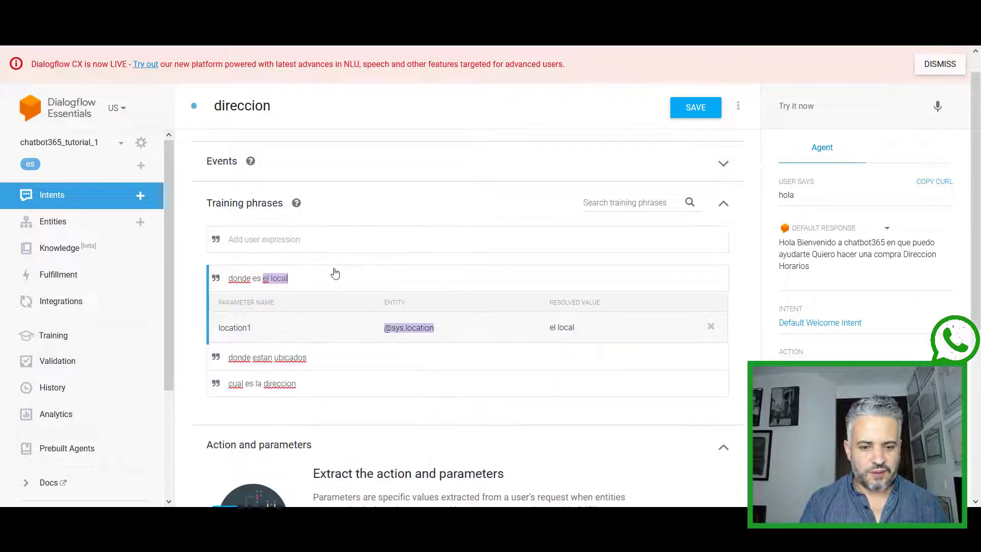
click(276, 278)
click(432, 254)
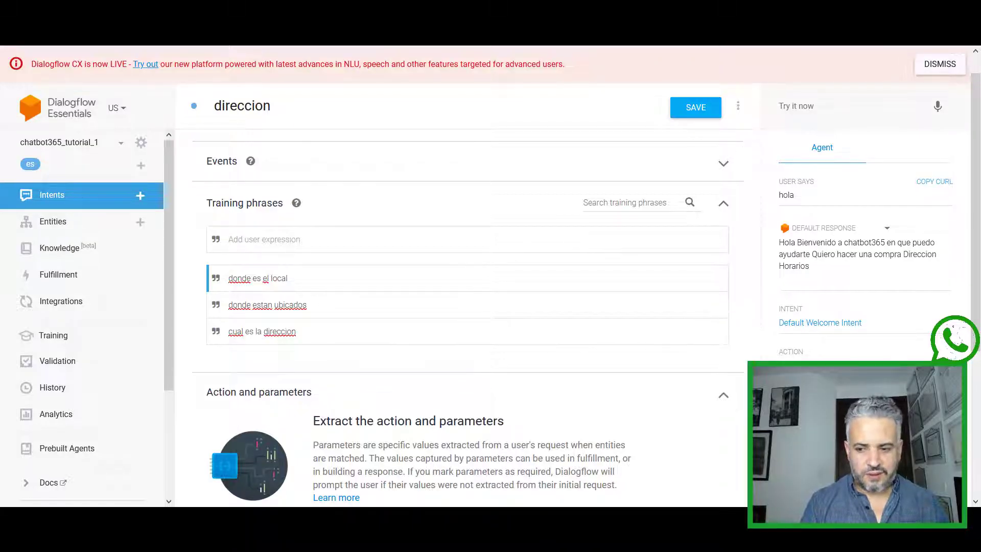
- Add the text response "Estamos en la nube entre la calle A y la B al fondo" and save the direccion intent
scroll(468, 317, down, 3)
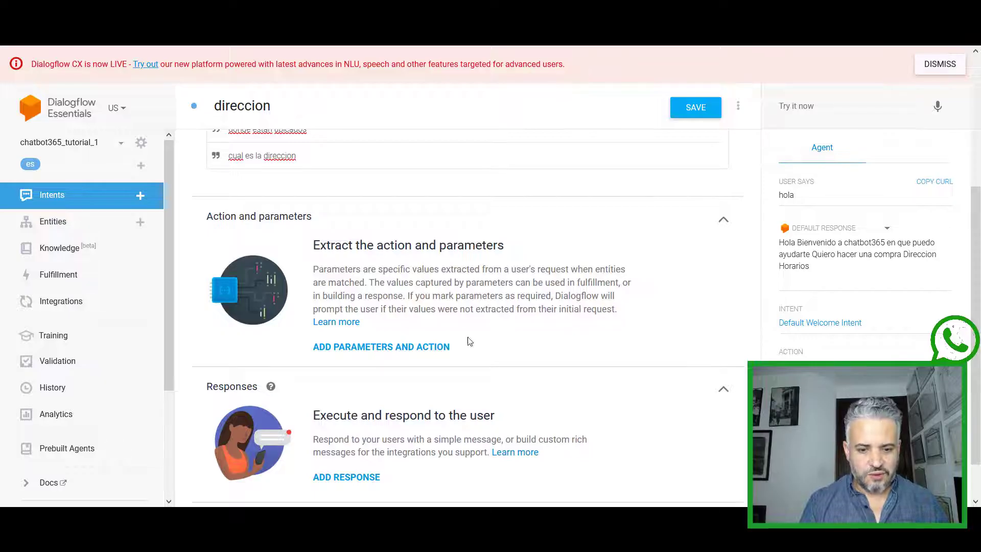
click(345, 477)
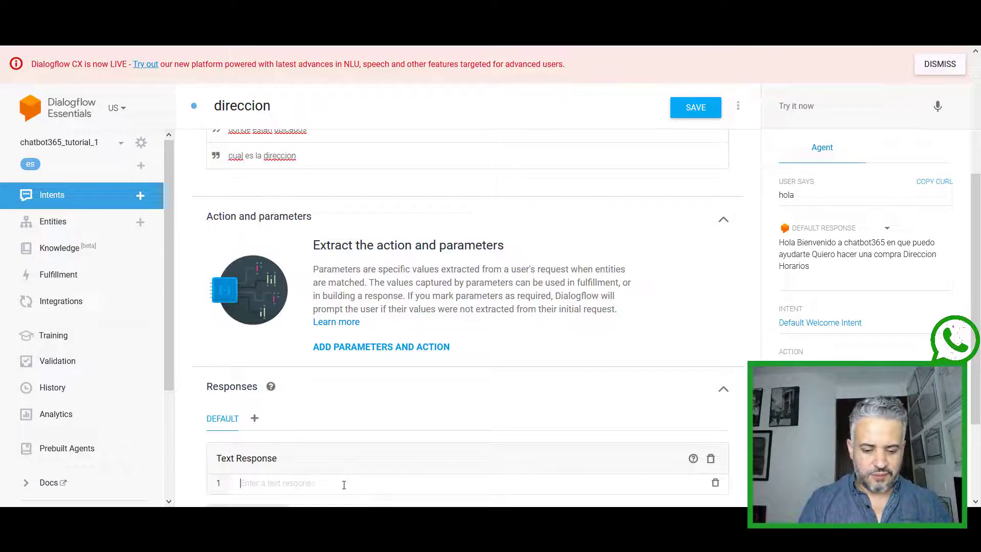
text(Estamos en la)
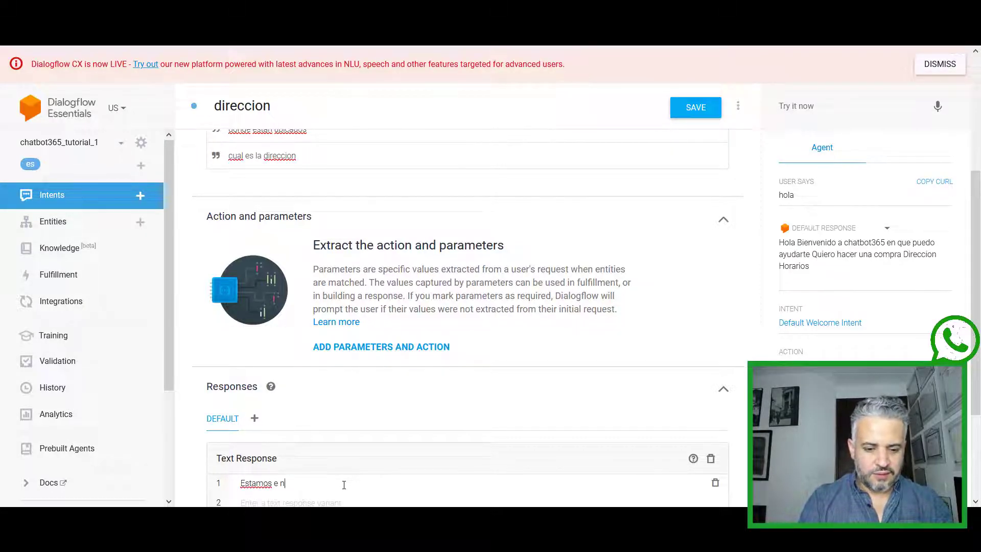
text( nube )
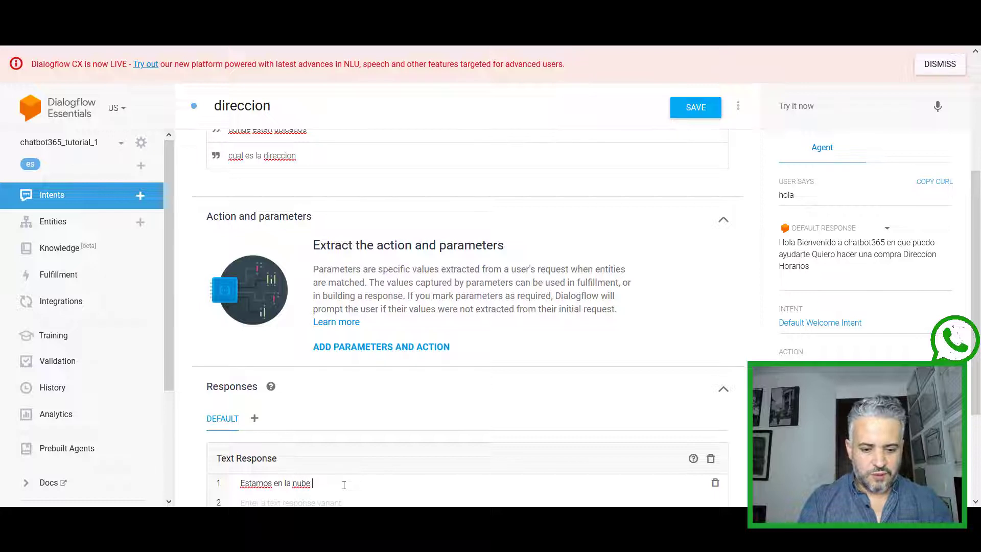
text(entre la calle A)
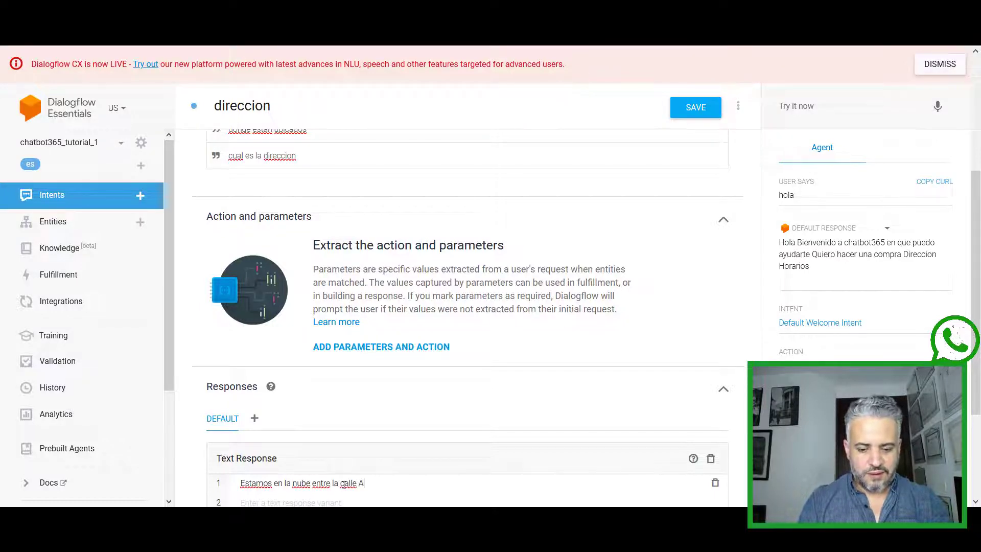
text( y la B al fondo)
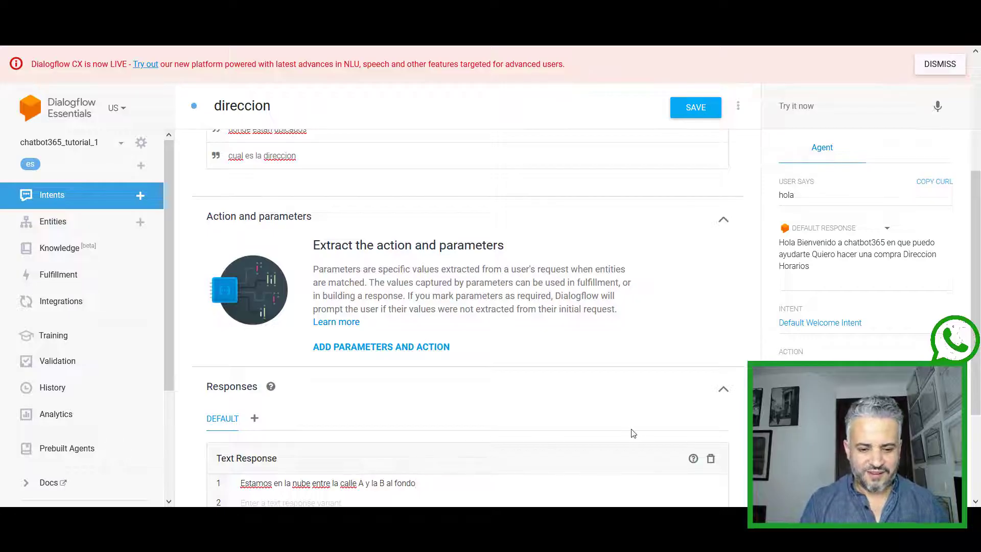
click(687, 108)
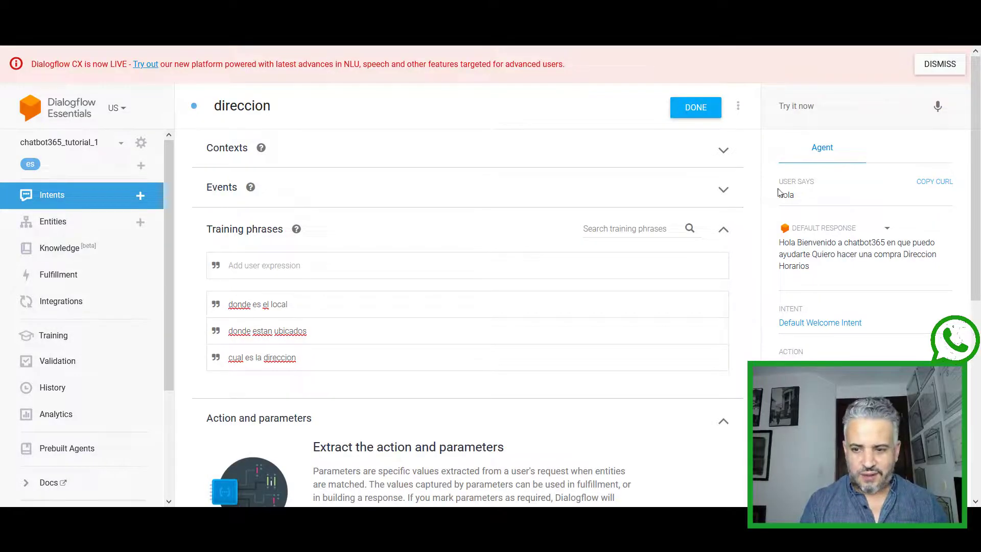
- Test the agent with the messages "hola" and "direccion", and return to the list of intents without saving again
click(827, 105)
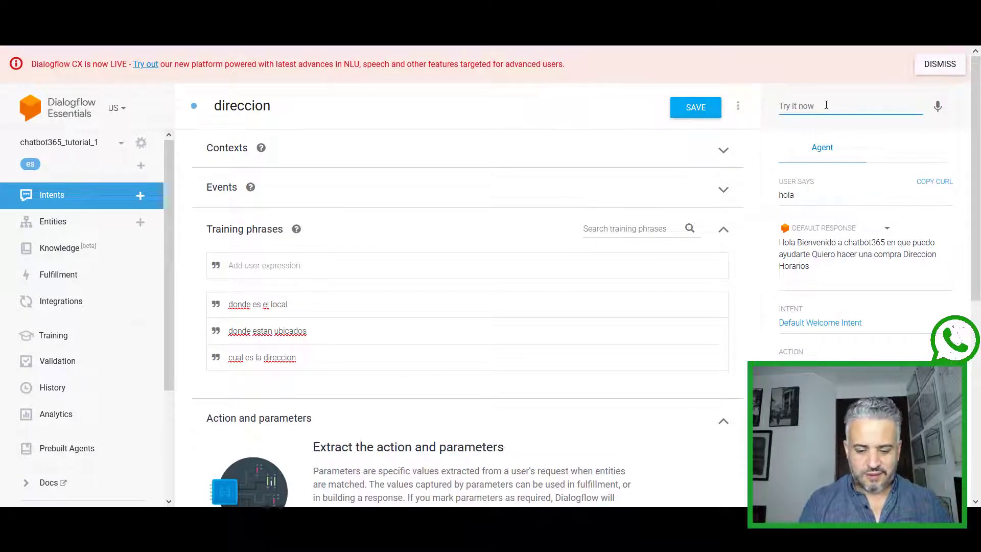
text(hola)
key(Return)
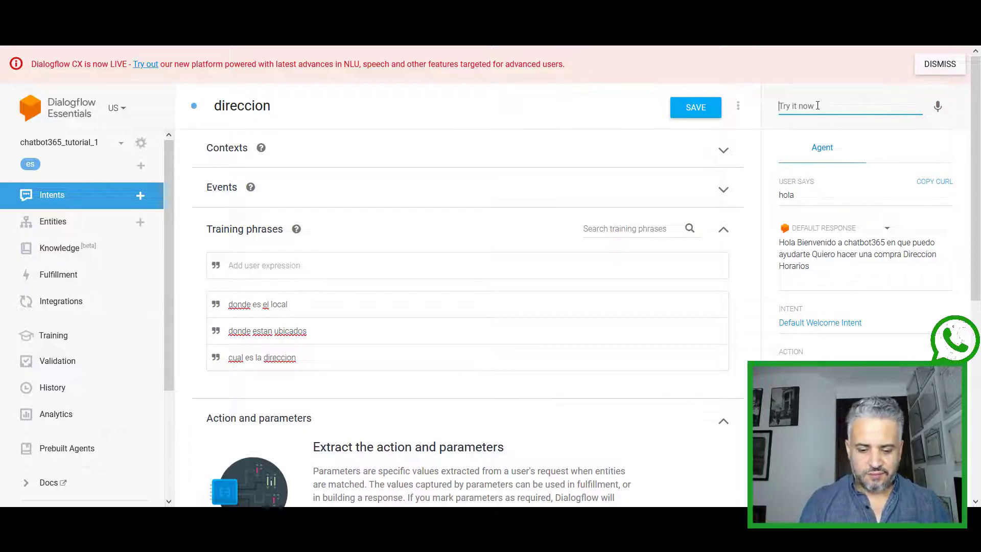
text(direccion)
key(Return)
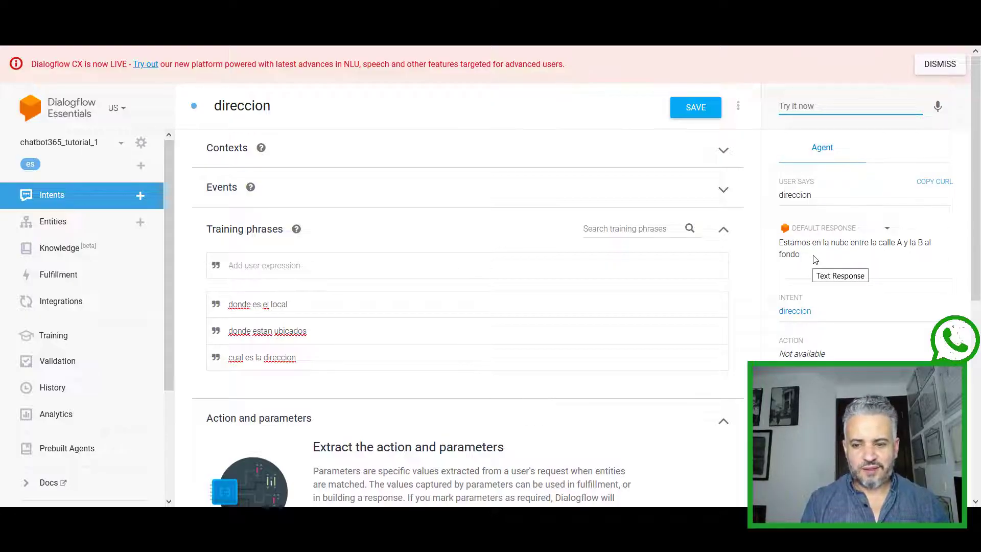
click(75, 202)
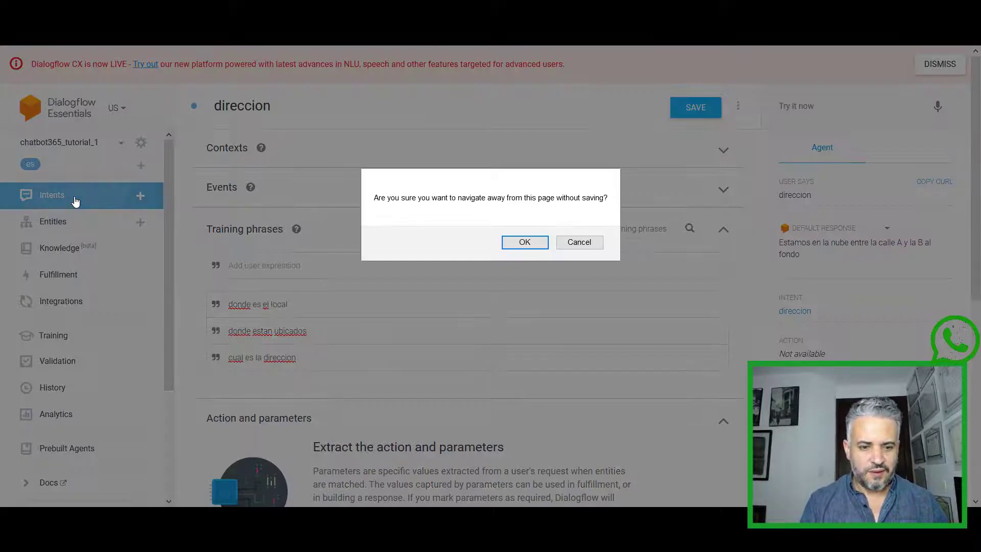
click(519, 244)
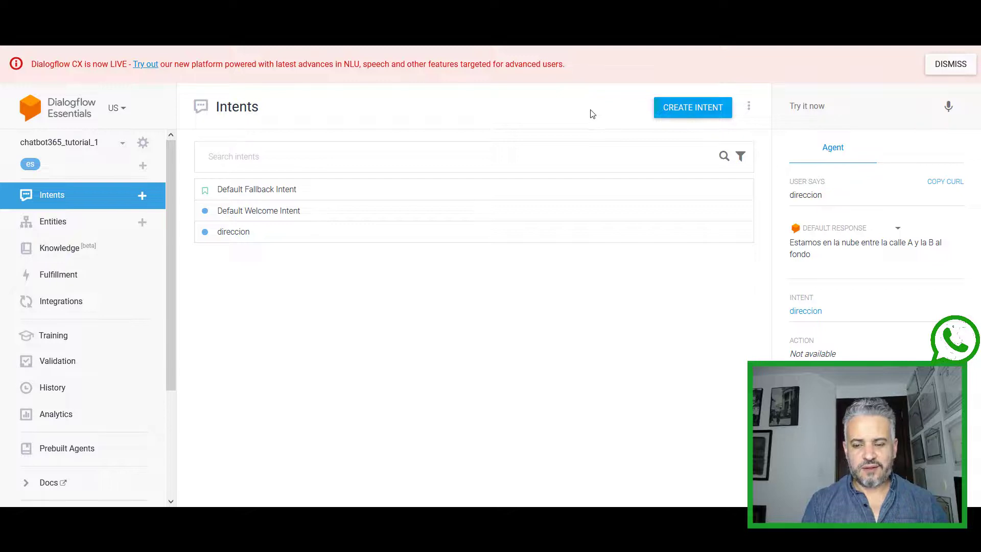
- Create a new intent named horario
click(716, 107)
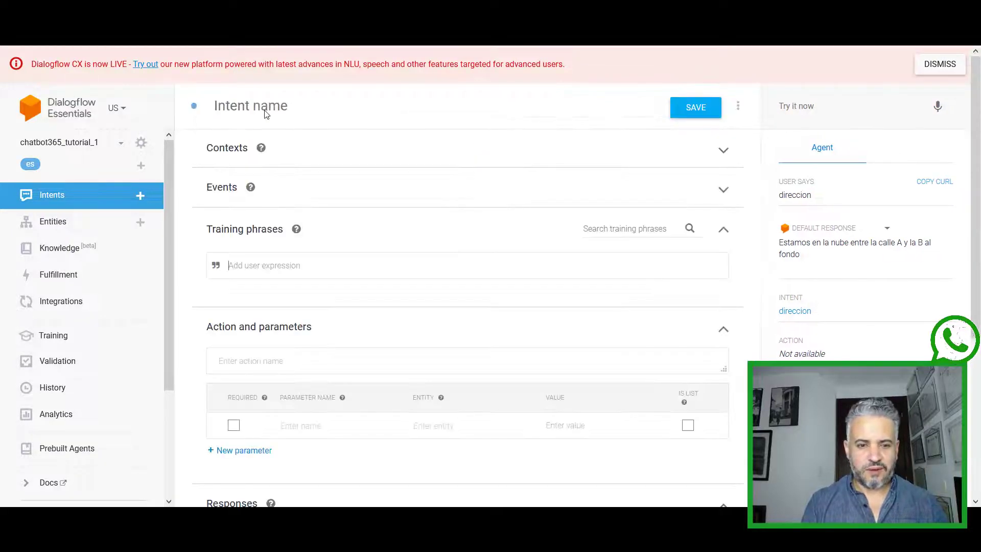
click(295, 104)
text(horario)
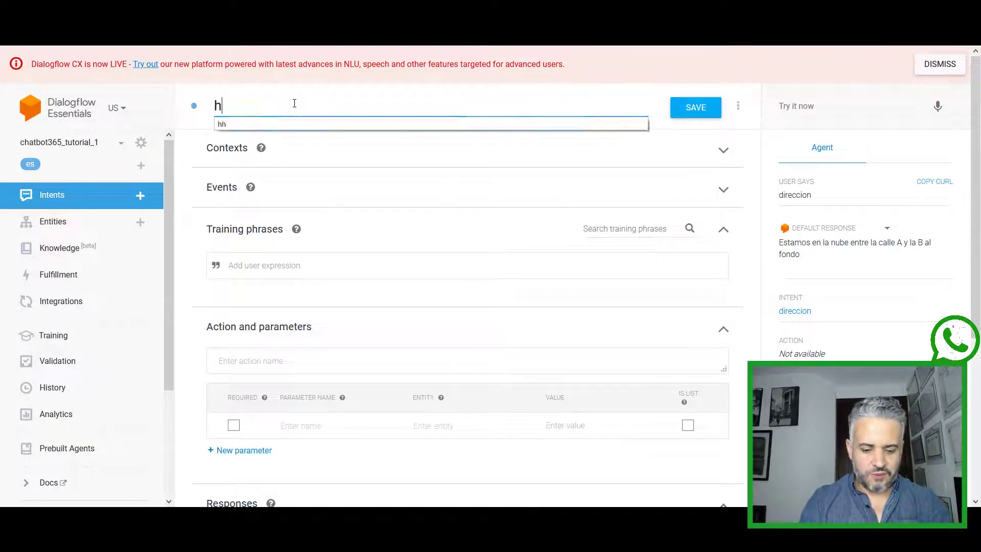
- Add the training phrases "horario", "cual es el horario" and "hasta que hora atienden" to the horario intent
click(259, 274)
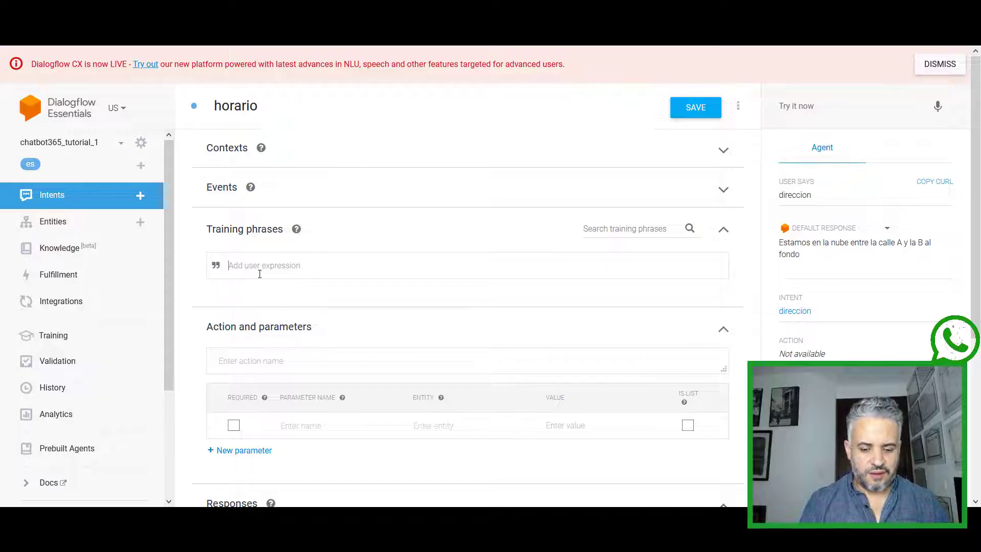
text(horario)
key(Return)
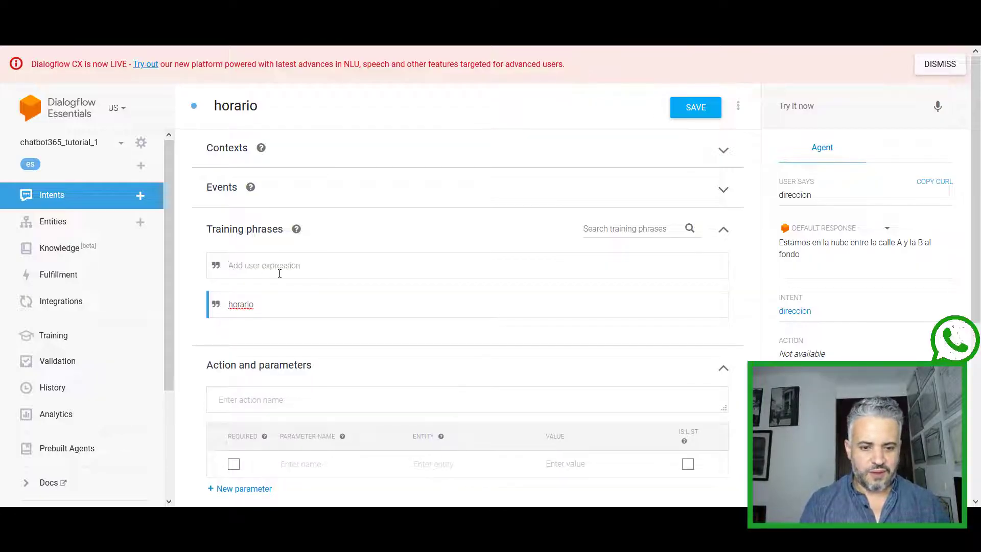
text(cua)
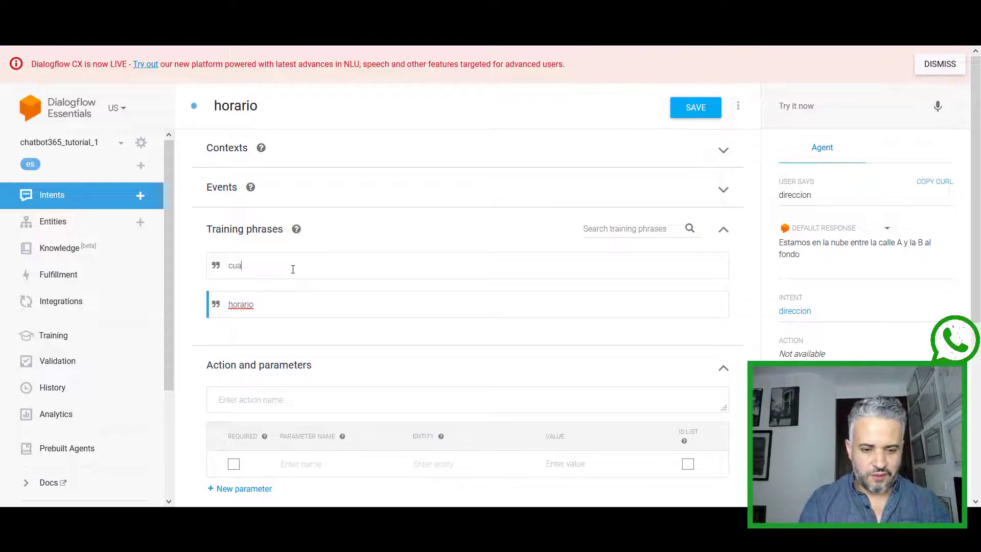
text(l es el horario)
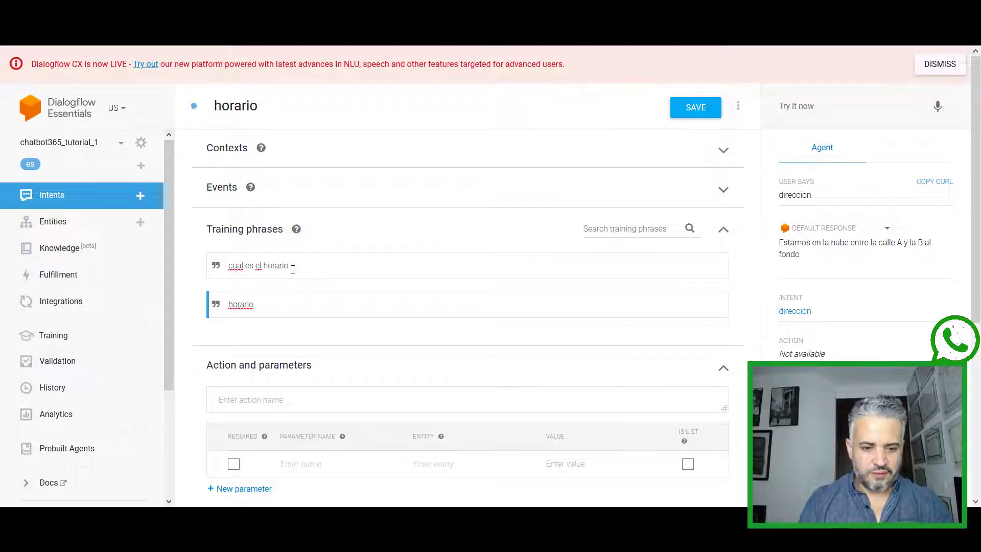
key(Return)
text(hasta qu)
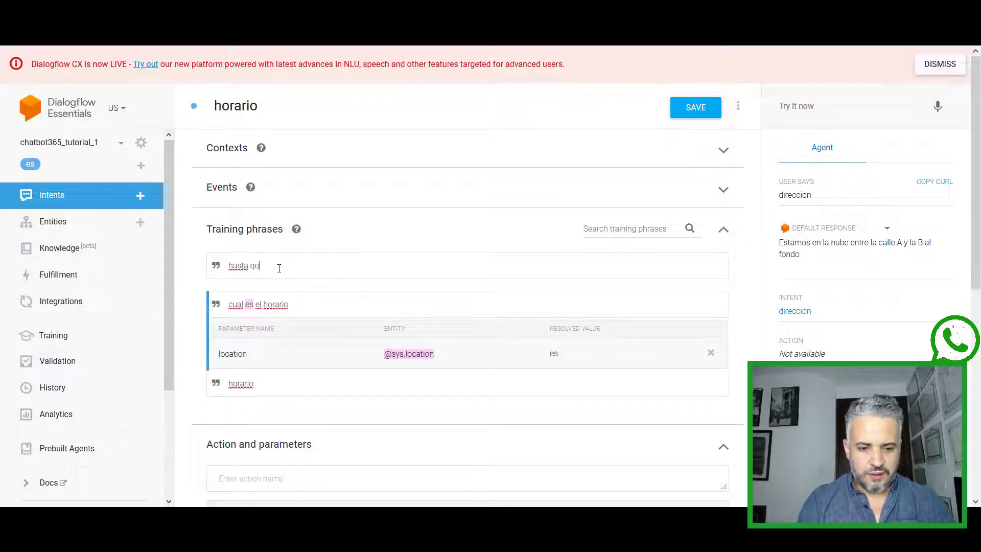
text(e hora atienden)
key(Return)
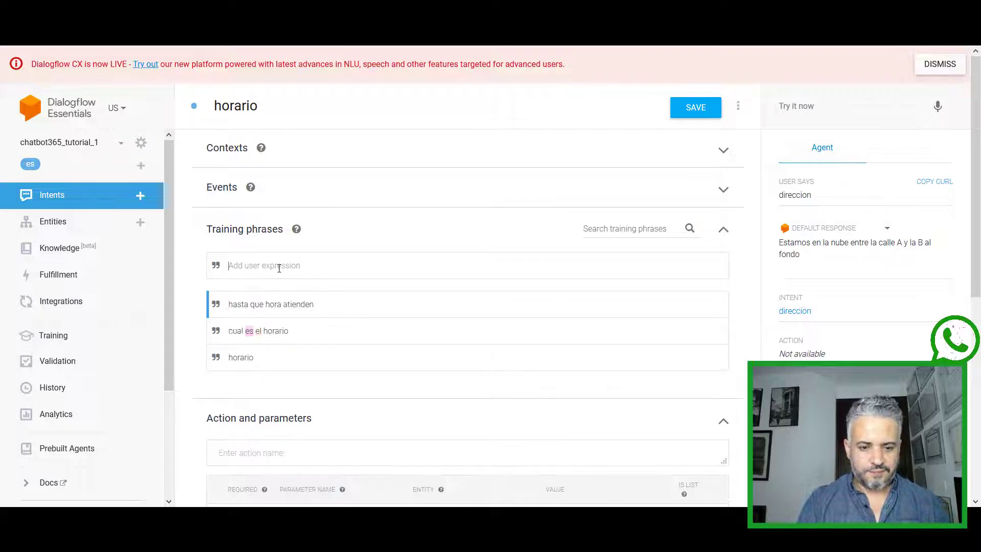
- Remove the date-time annotation from "hasta que hora atienden" and the location annotation from "cual es el horario"
click(269, 305)
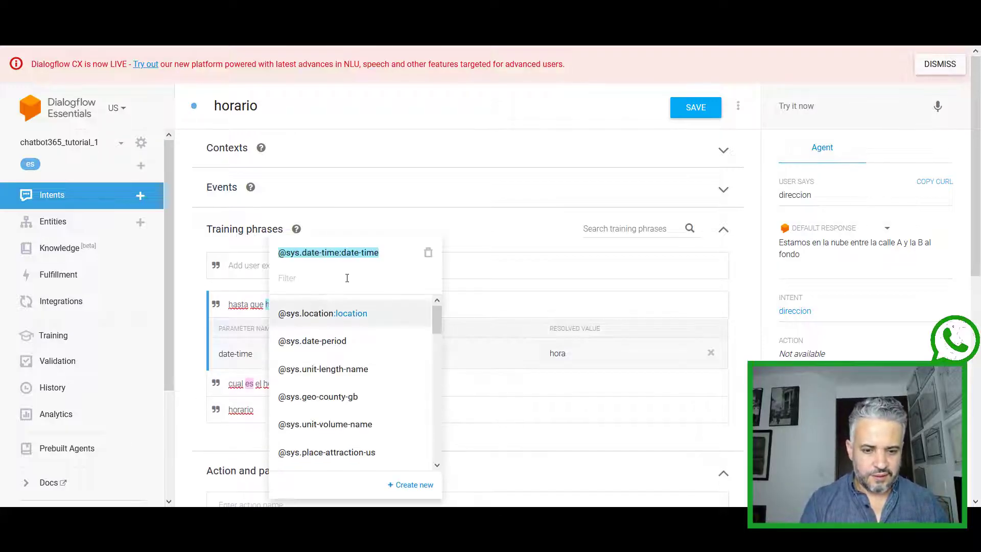
click(243, 305)
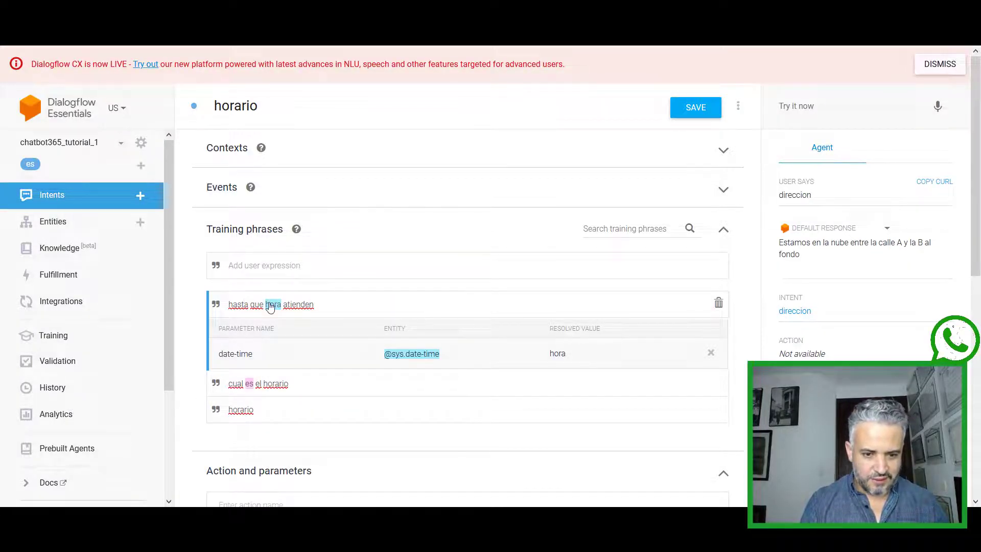
click(270, 305)
click(423, 261)
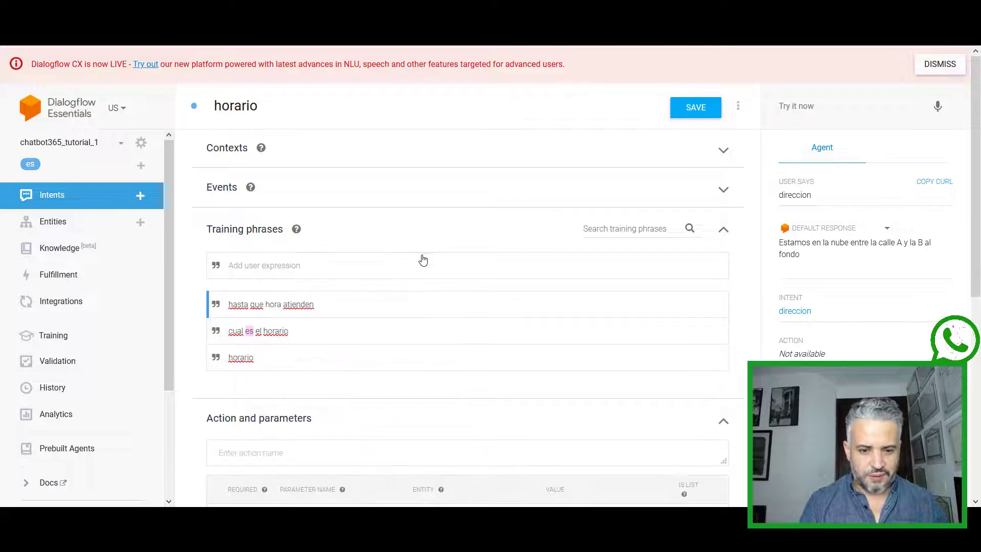
click(249, 331)
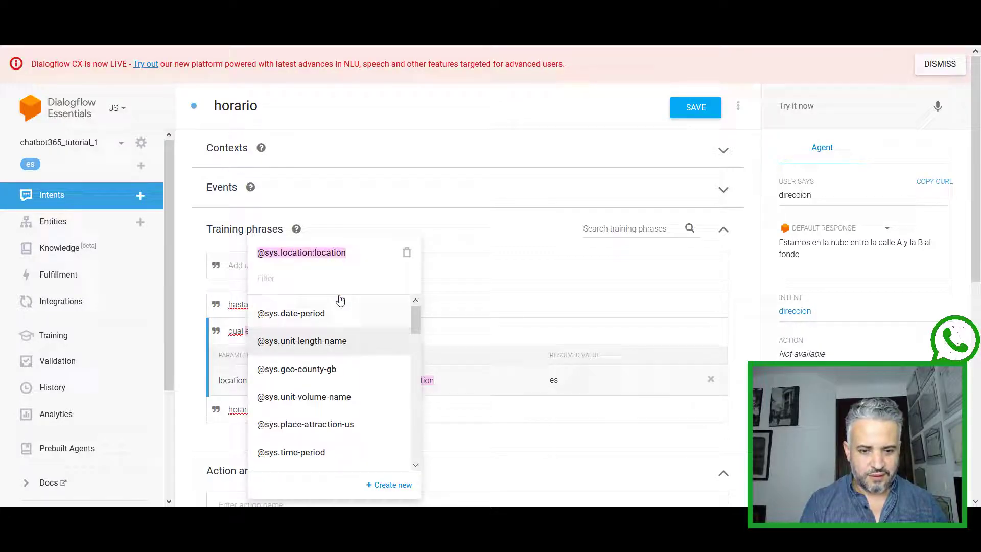
click(406, 254)
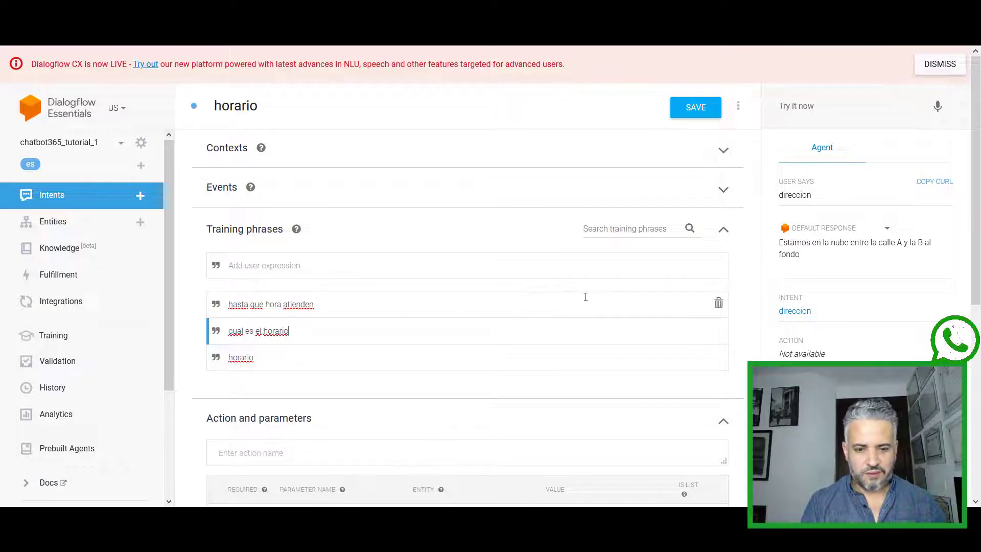
- Add the text response "Atendemos de lunes a viernes de 8 a 6pm" and save the horario intent
drag(979, 227, 970, 424)
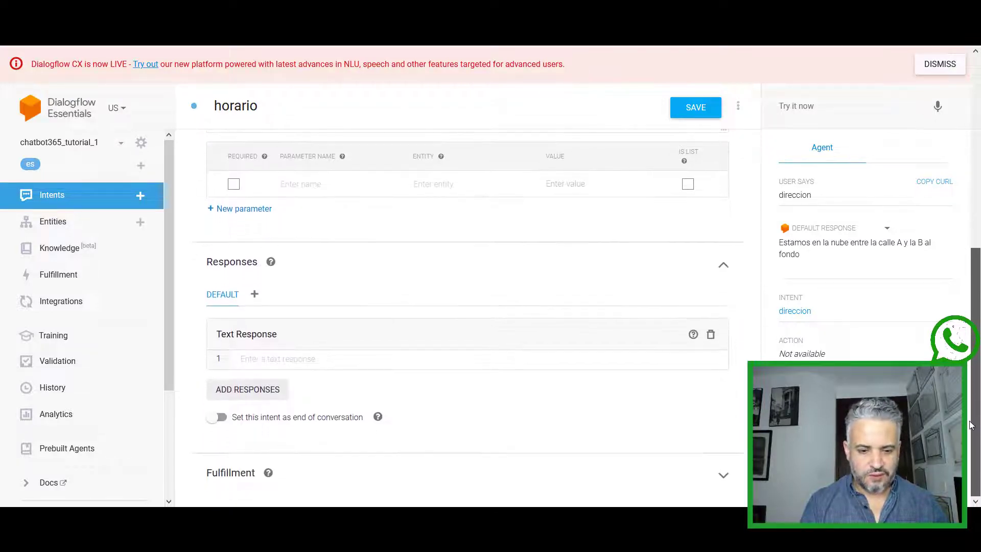
click(283, 360)
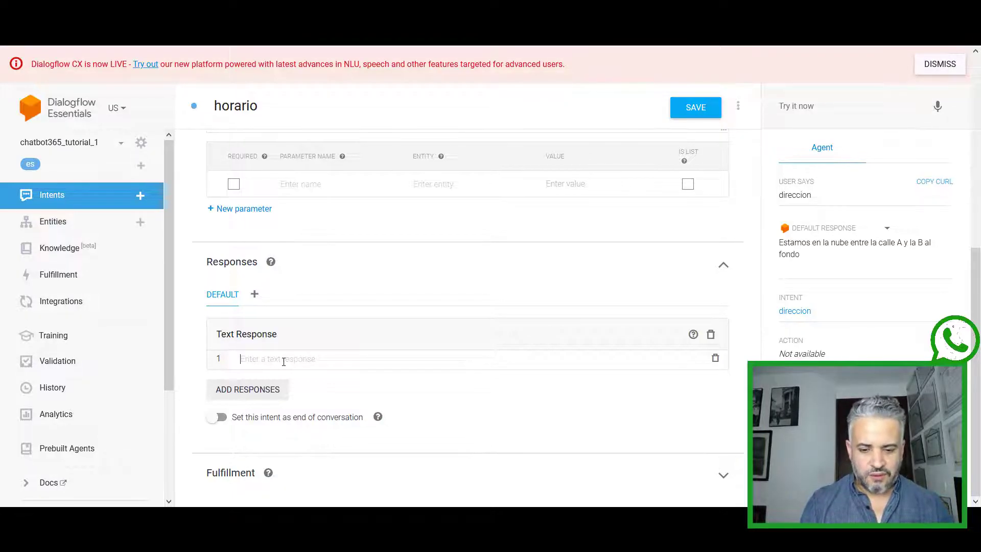
text(Atendemos de )
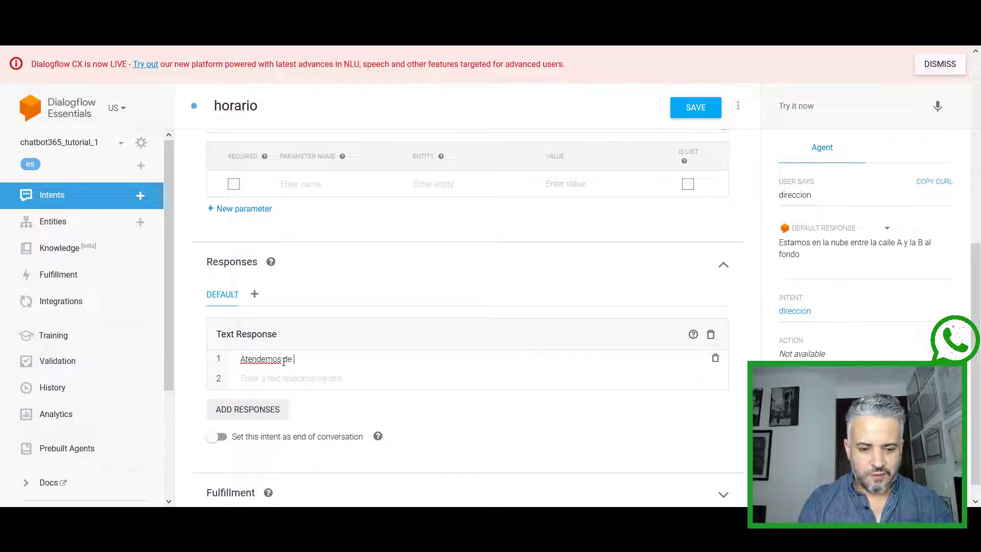
text(lune)
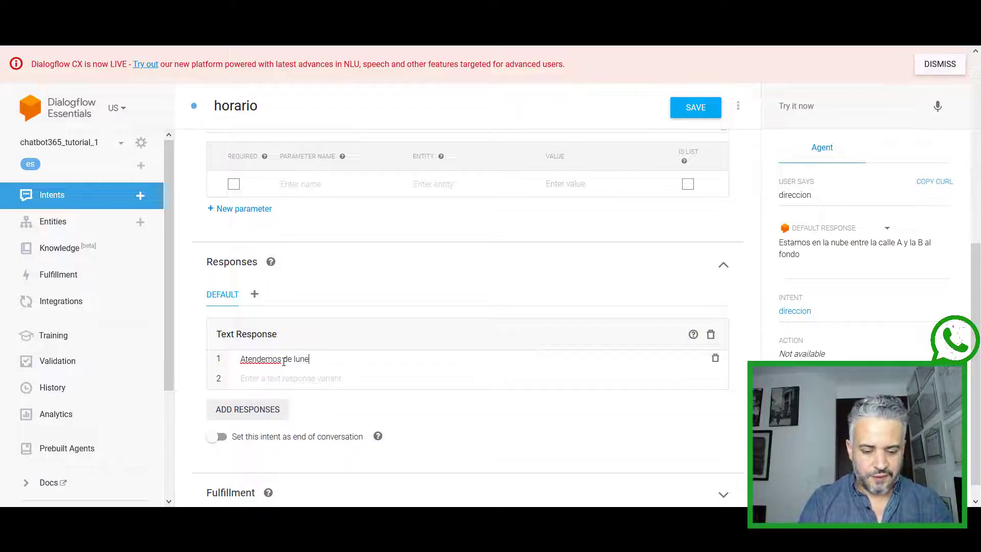
text(s a viernes)
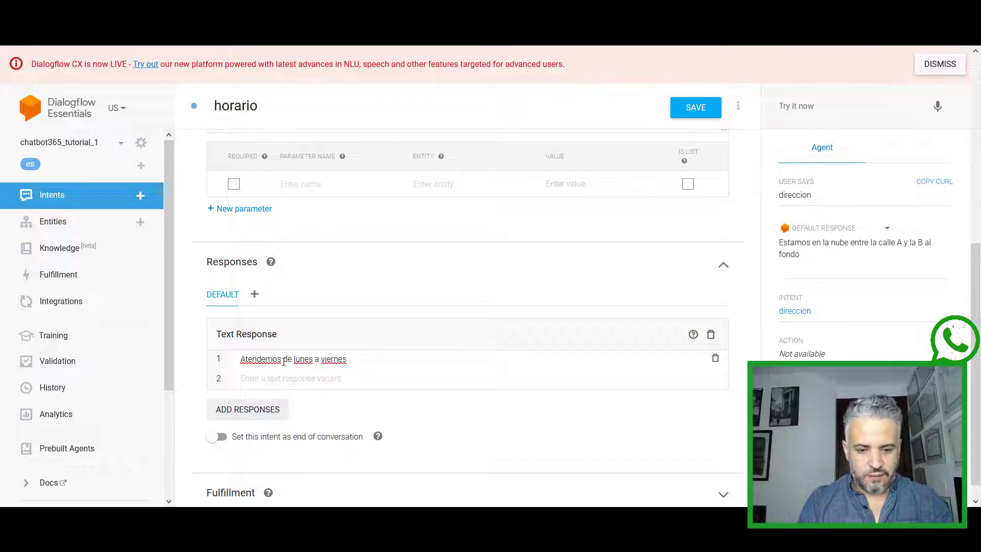
text( de)
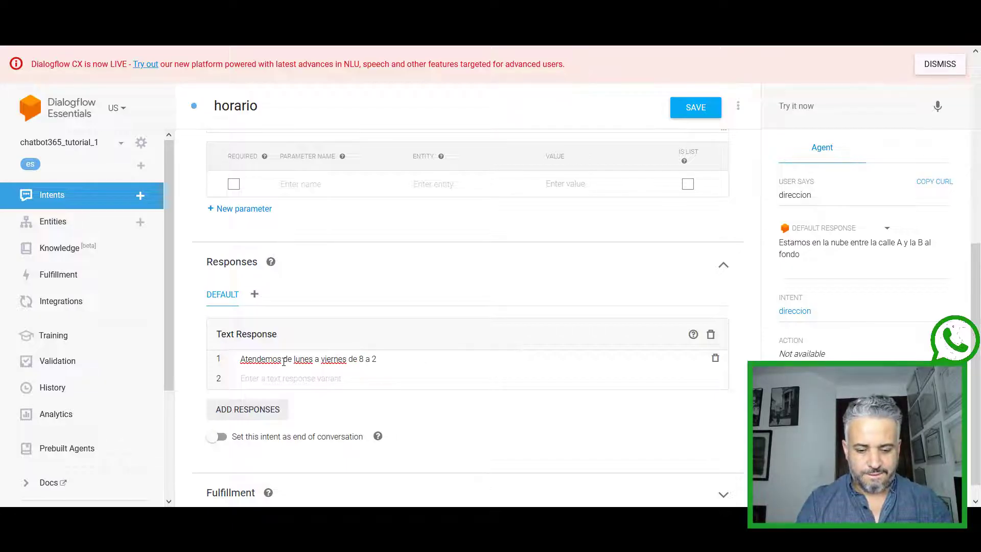
text( 8 a 6pm)
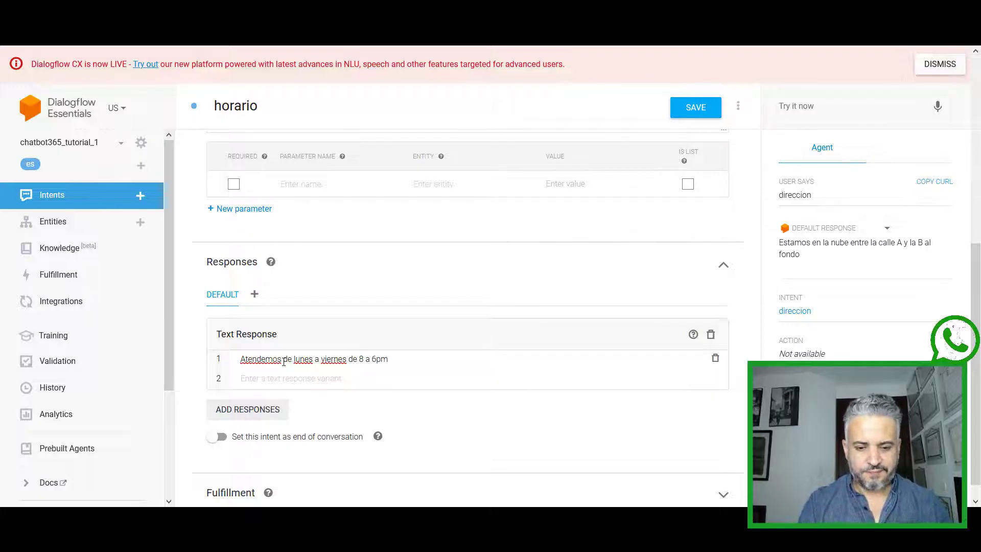
click(704, 107)
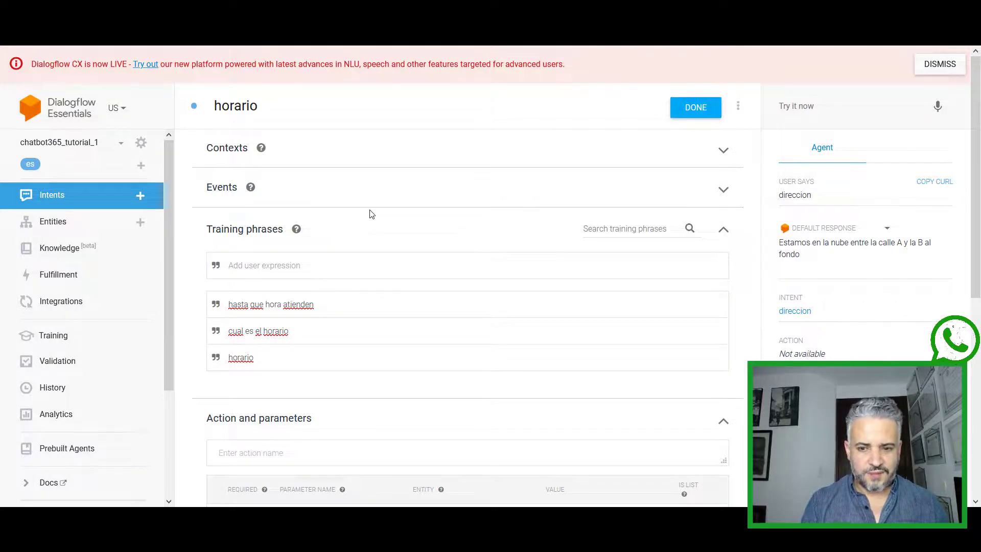
- Return to the list of intents and test the agent with "hola", "cual es la direccion" and "cual es el horario"
click(65, 206)
click(529, 245)
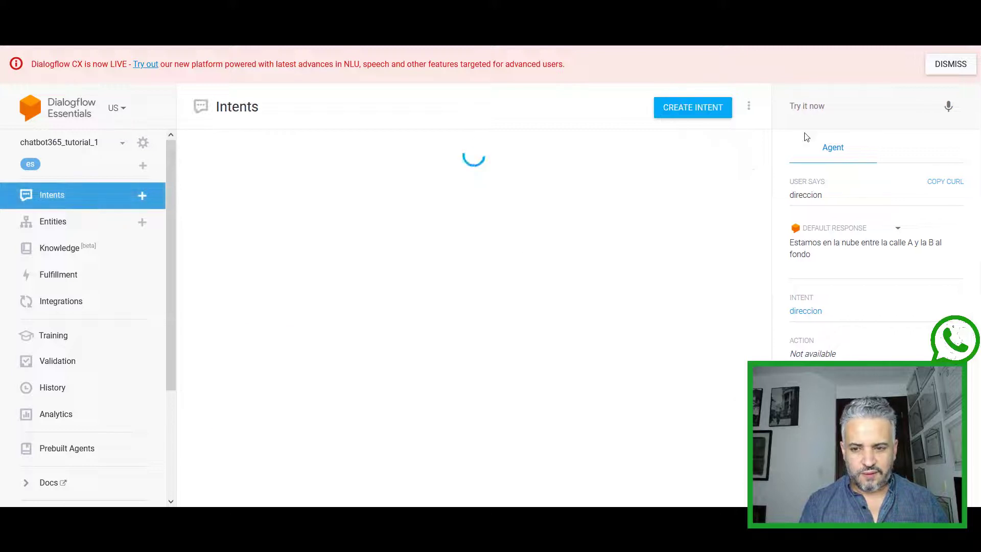
click(820, 108)
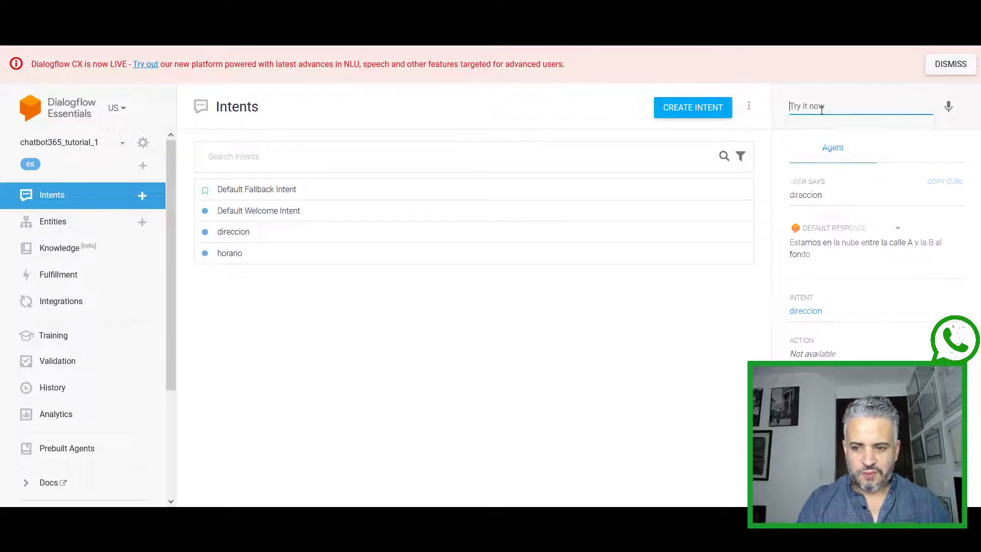
text(hola)
key(Return)
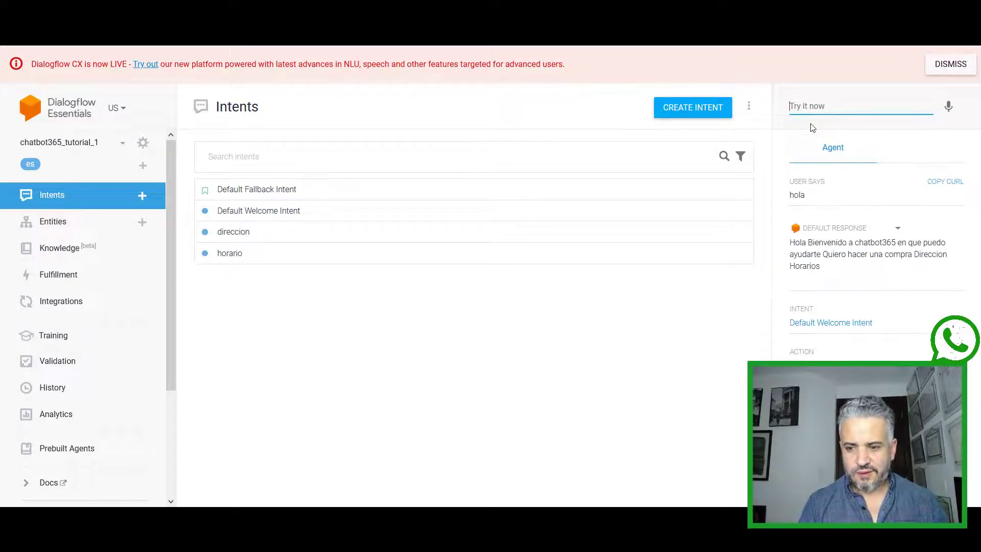
text(cual es l)
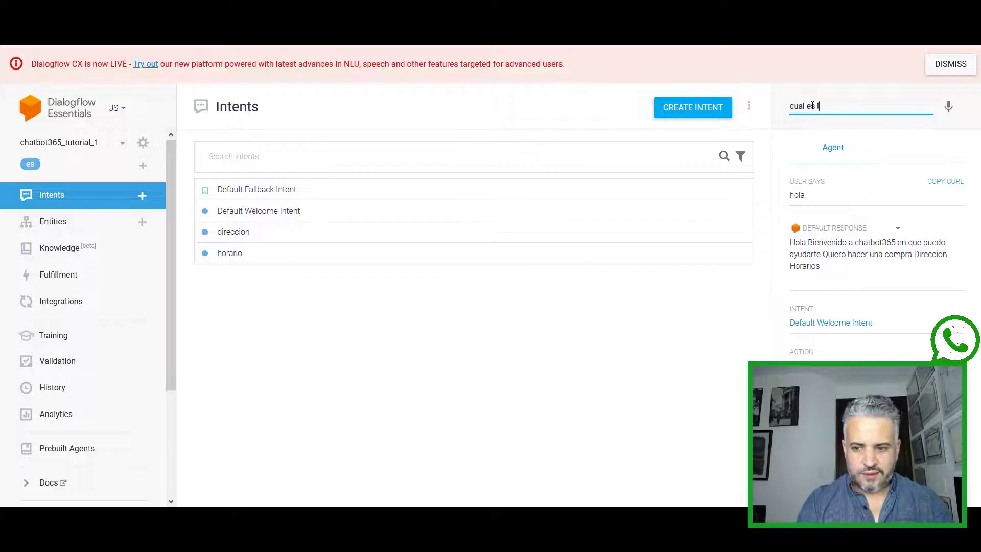
text(a direccion)
key(Return)
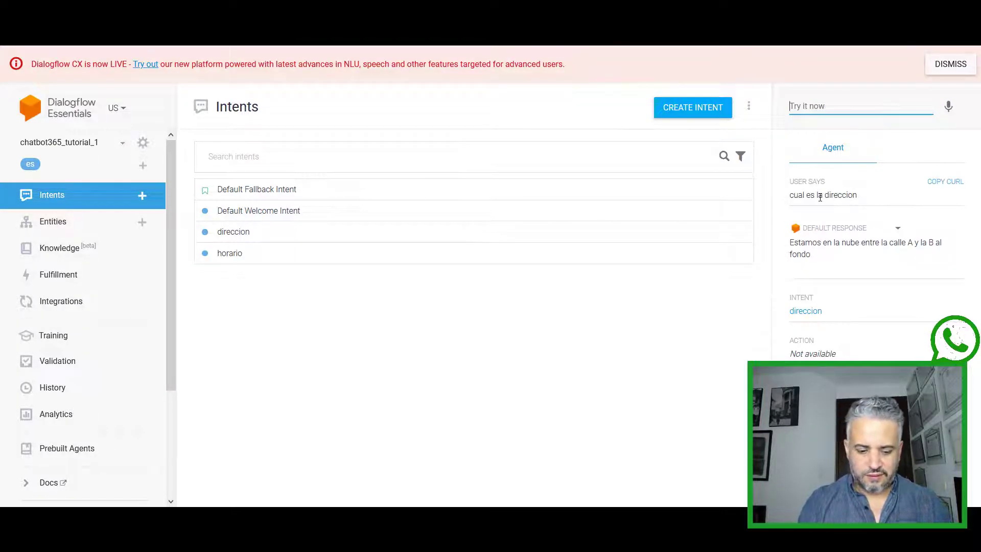
text(cual es el horario)
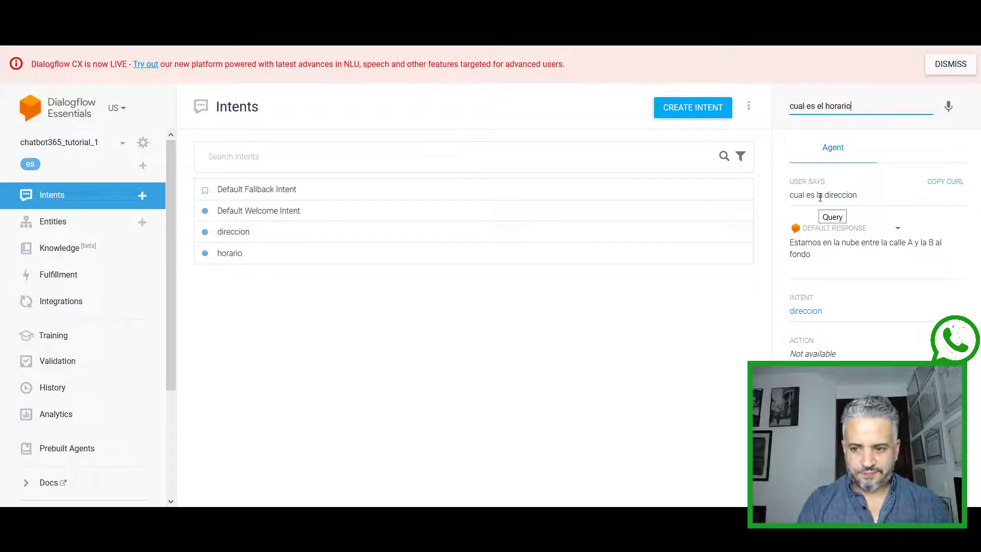
key(Return)
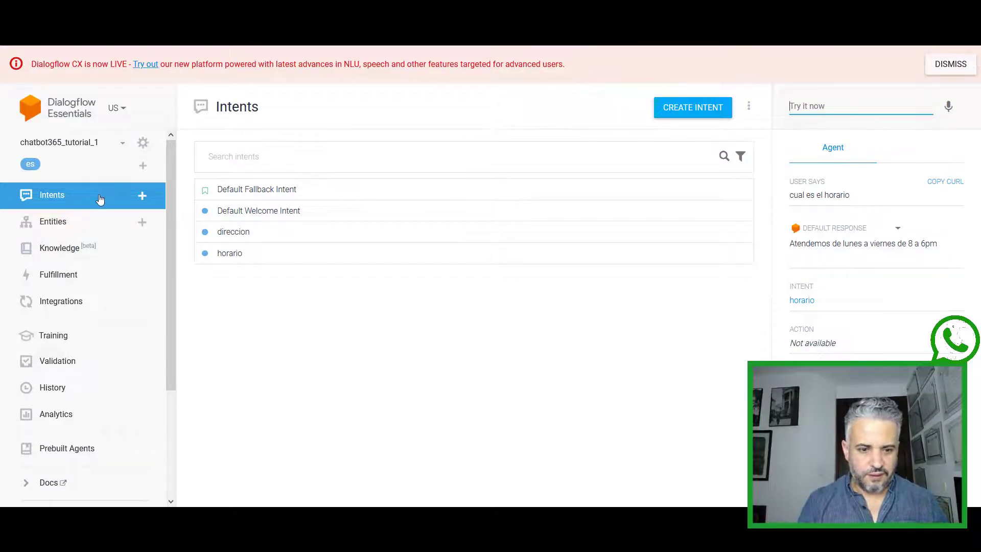
- Review the menu text response of the Default Welcome Intent and return to the list of intents without saving
click(256, 212)
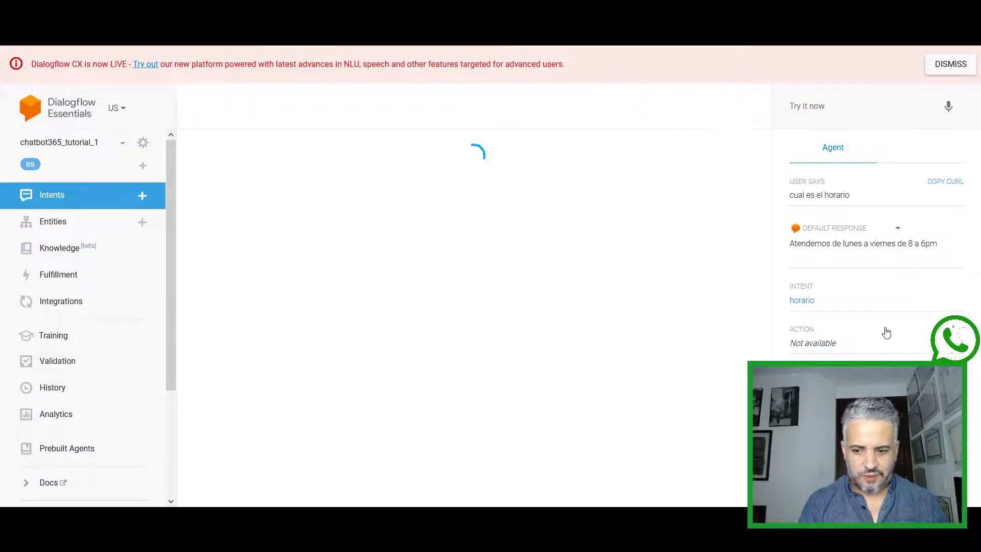
scroll(957, 272, down, 5)
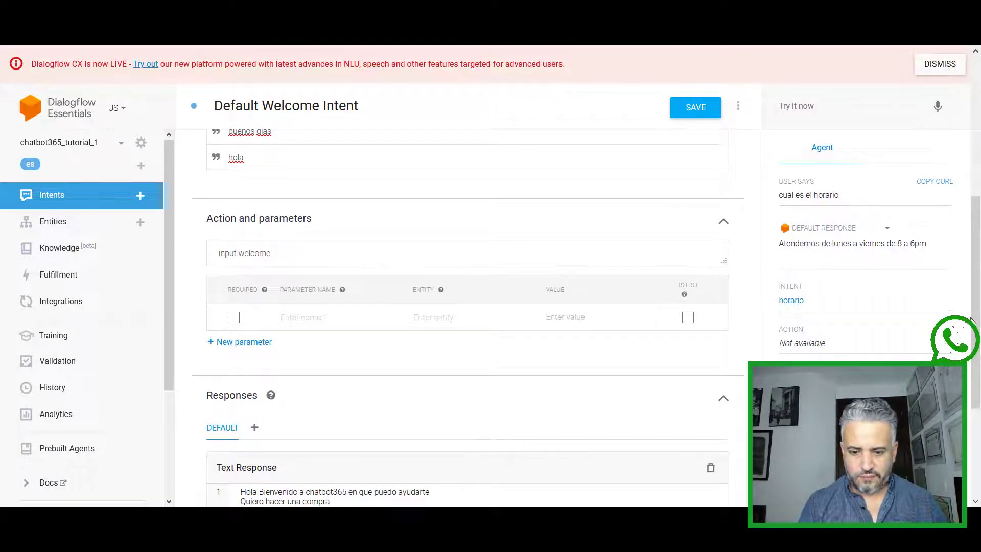
scroll(346, 358, down, 3)
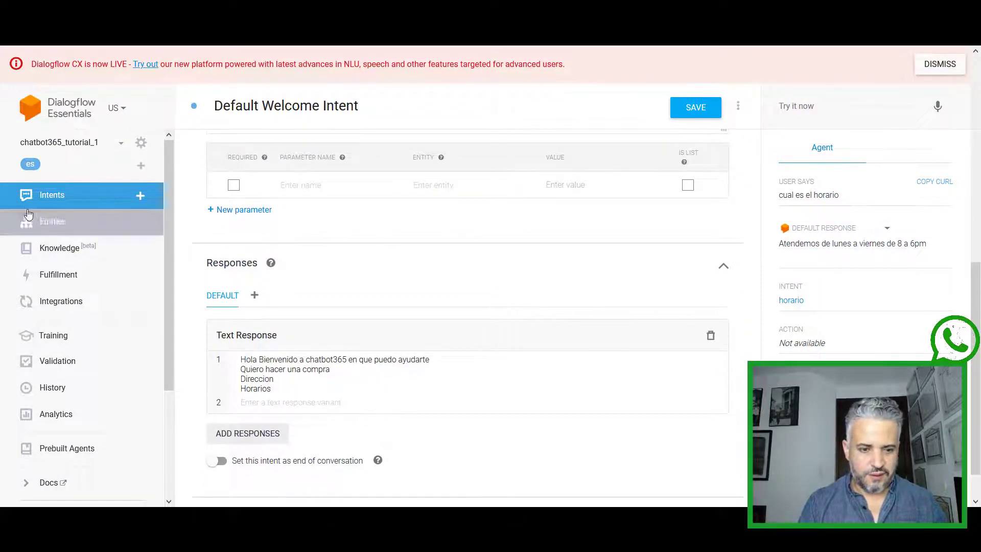
click(59, 195)
click(523, 245)
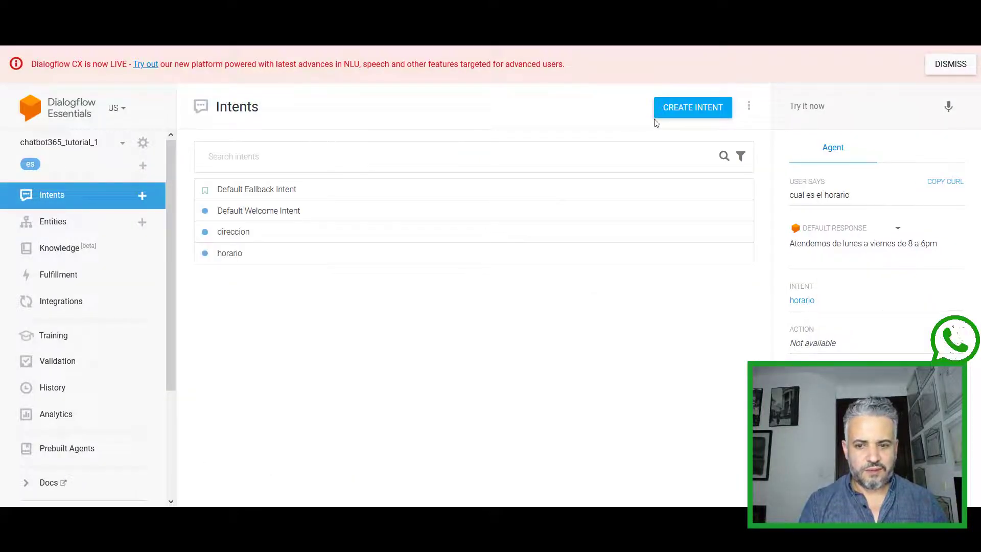
- Create a new intent named comprar
click(694, 106)
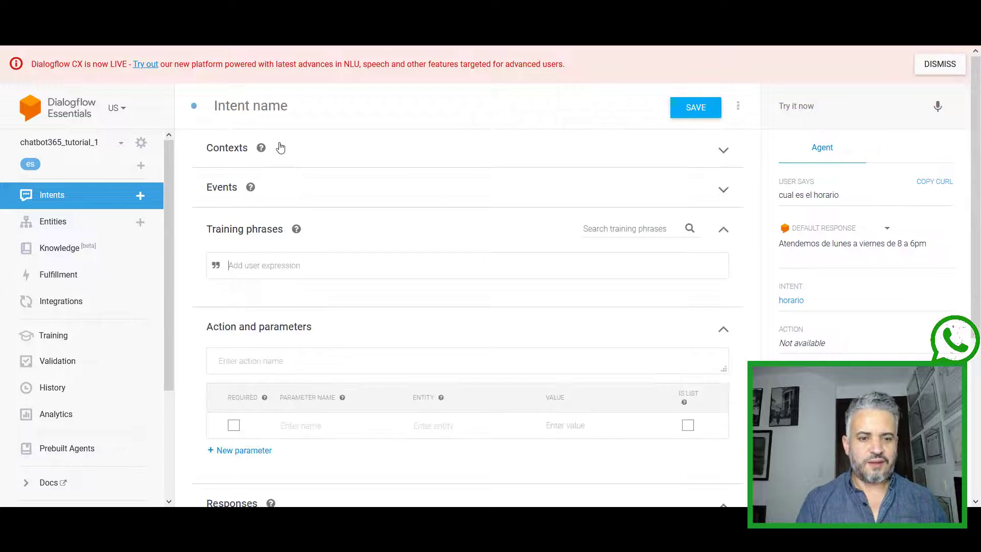
click(284, 108)
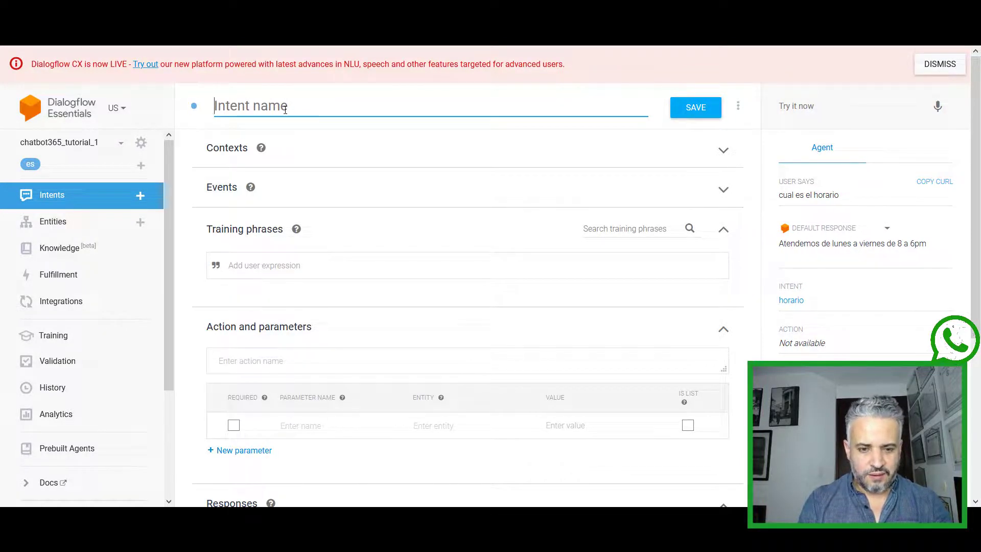
text(comprar)
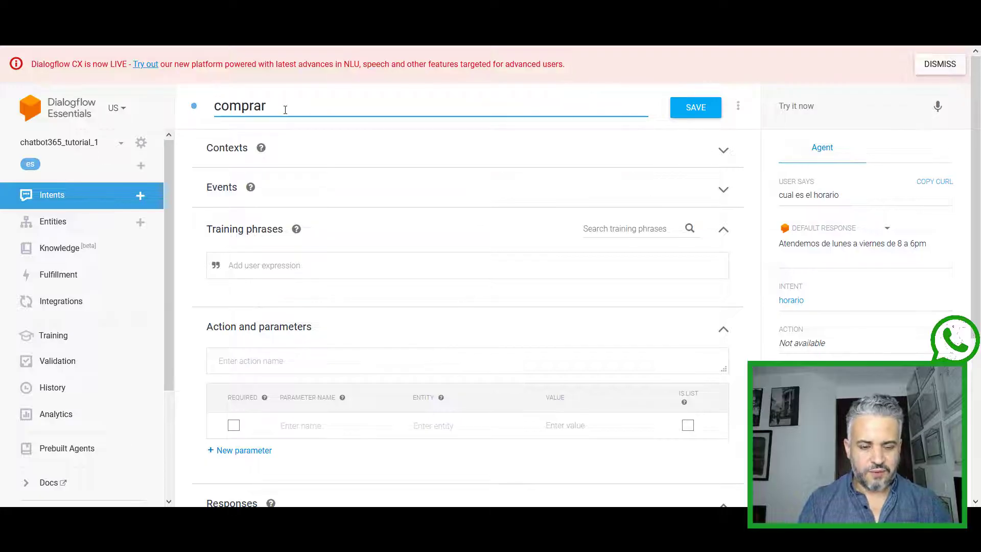
click(267, 265)
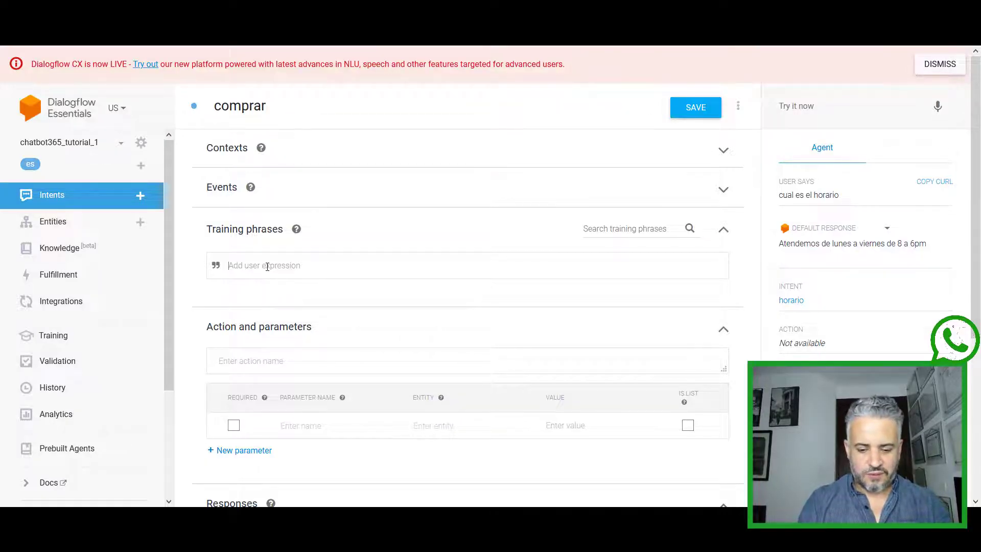
text(comprar)
key(Return)
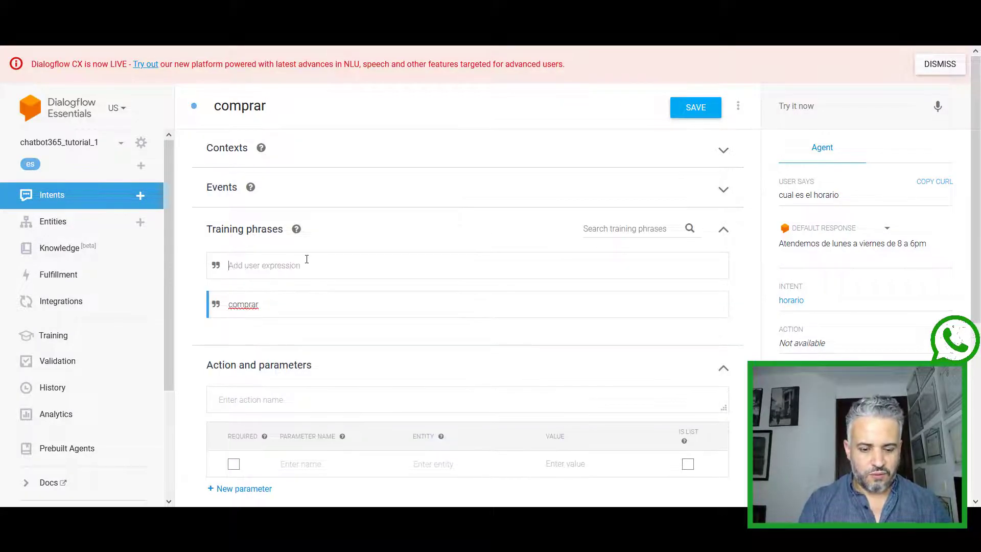
text(que p)
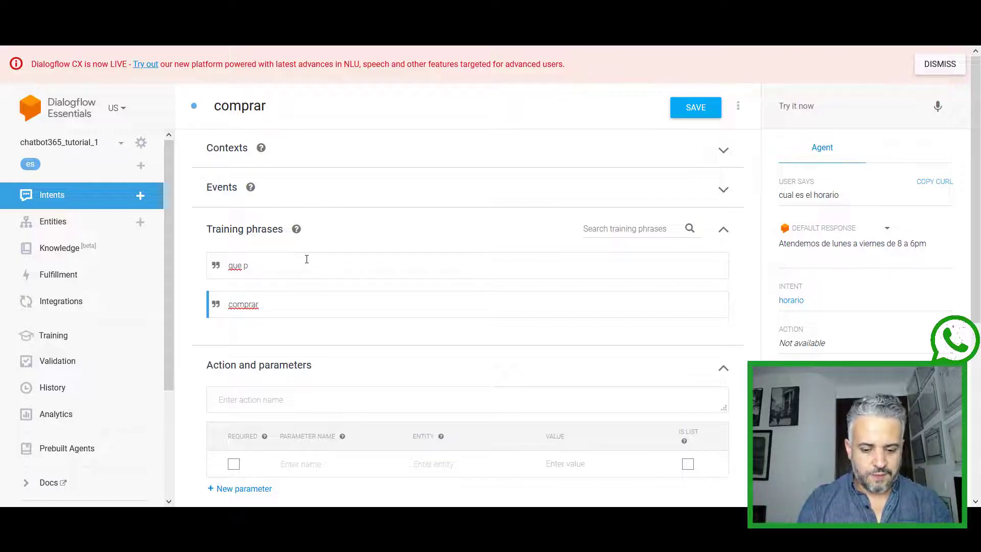
text(doroductos tienen)
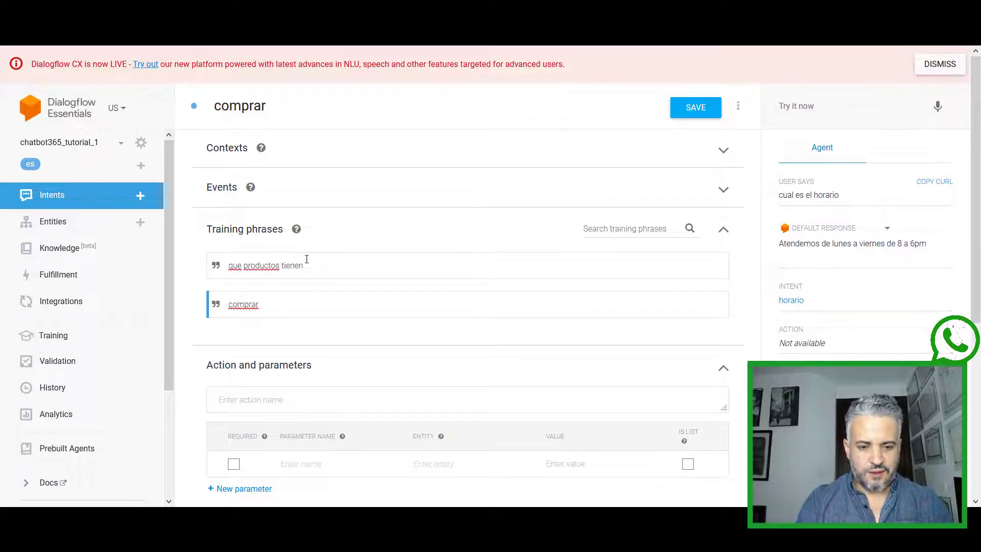
key(Return)
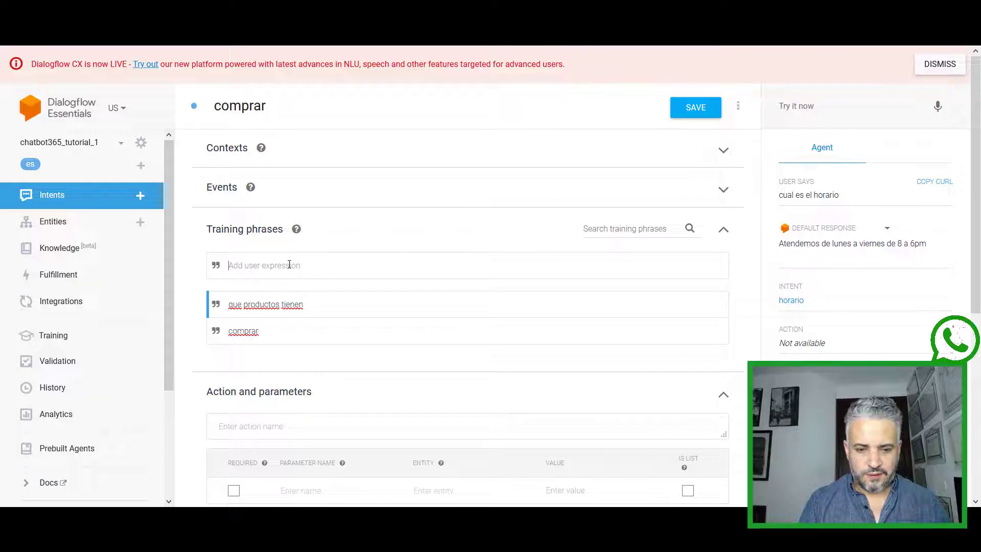
text(cual e)
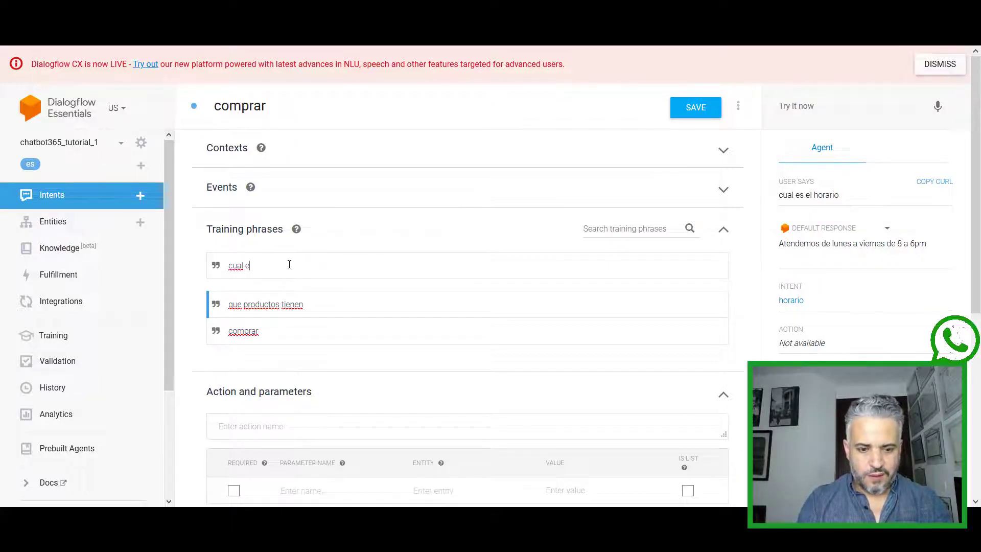
text(s el catalo)
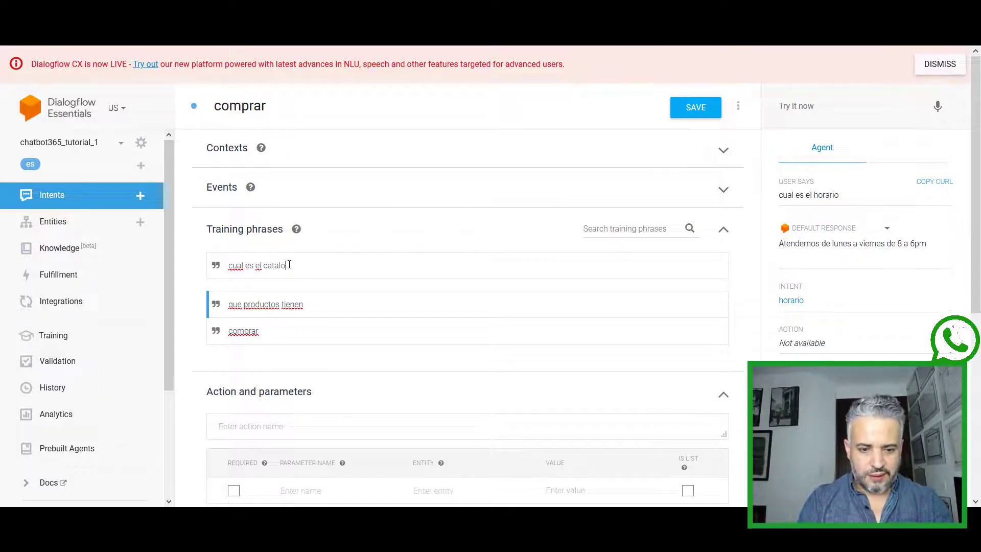
text(go)
key(Return)
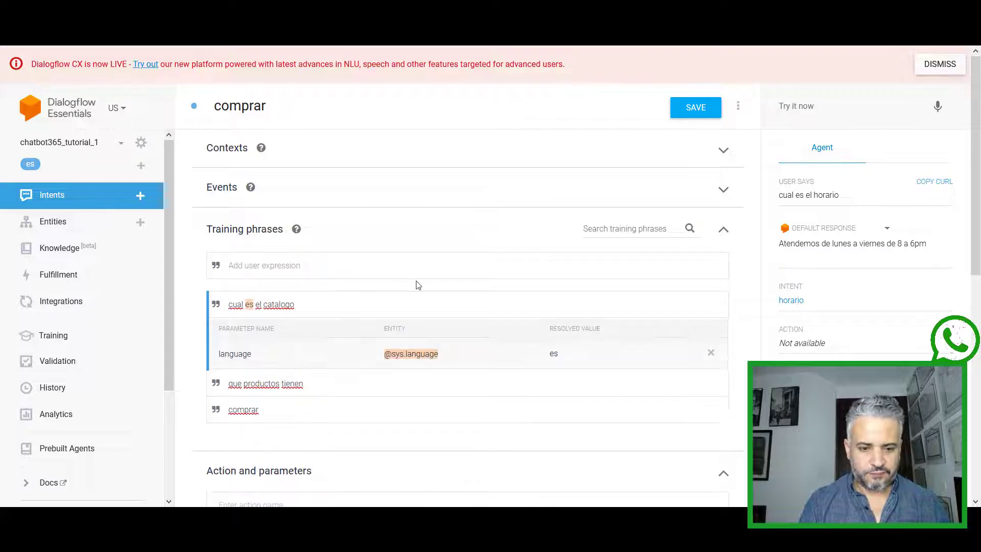
click(249, 307)
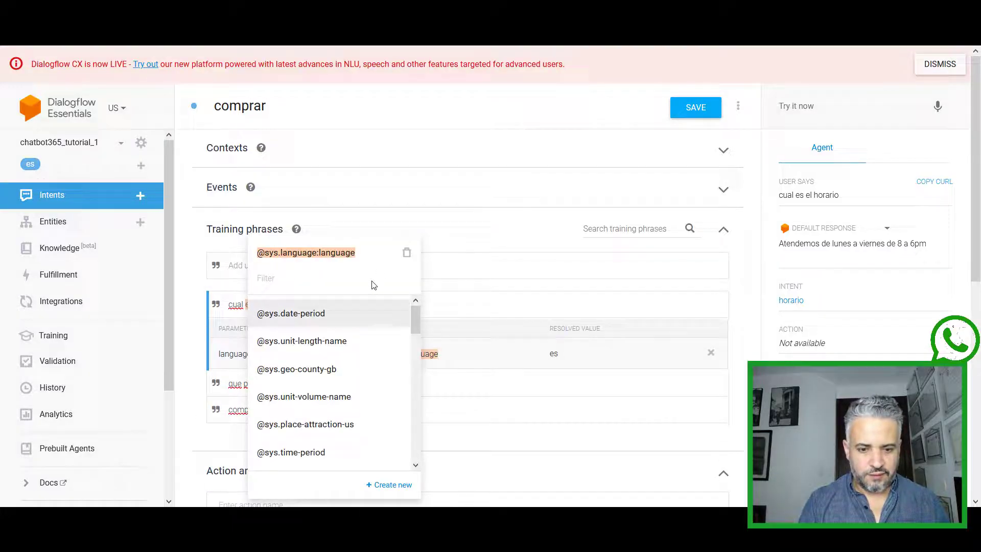
click(407, 255)
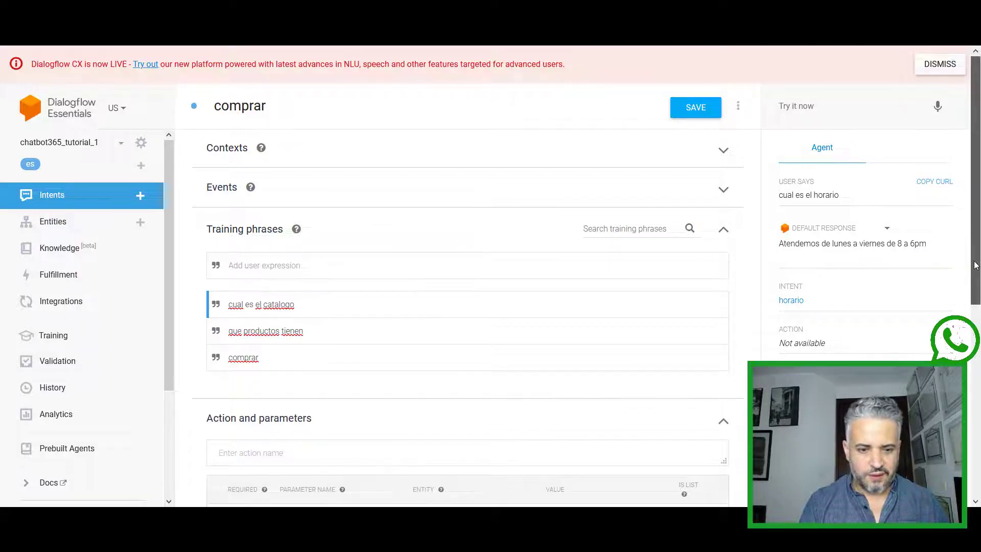
- Add the text response "Tenemos nuestro catalogo virtual cutty.ly/abccc2020 puedes hacer aqui el pedido" and save the comprar intent
scroll(976, 267, down, 1)
scroll(483, 464, down, 6)
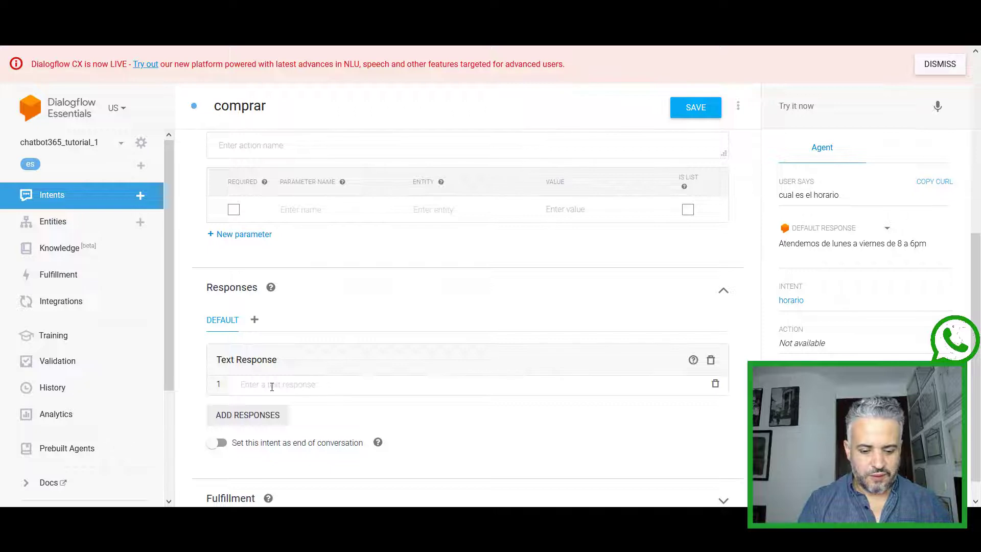
click(272, 385)
text(Tenemos )
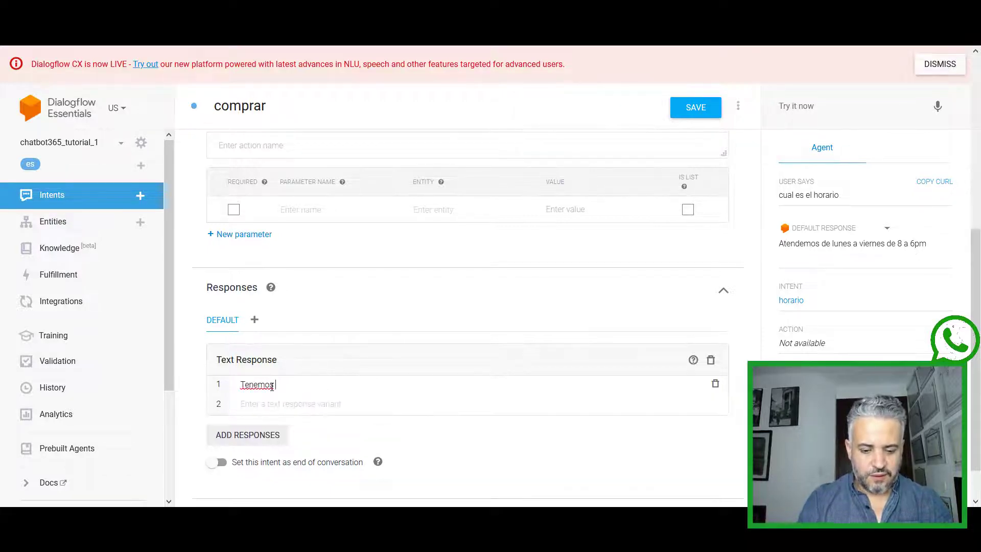
text(nuestro catalogo )
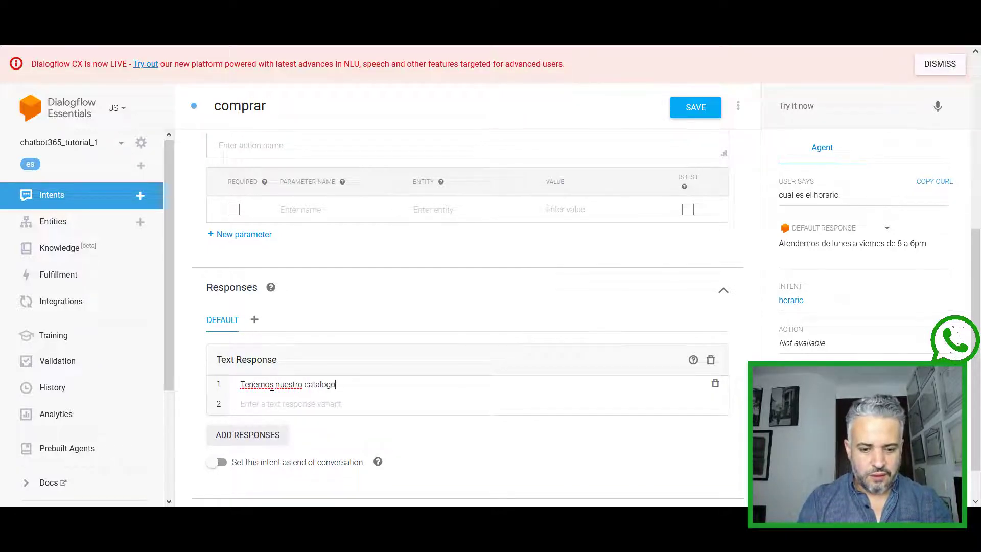
text(virtual cutt)
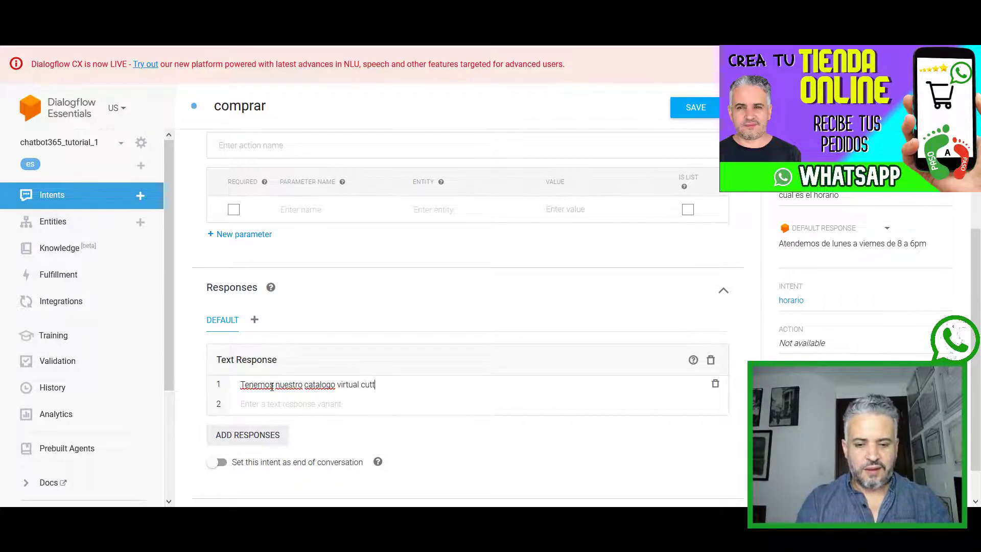
text(y.ly)
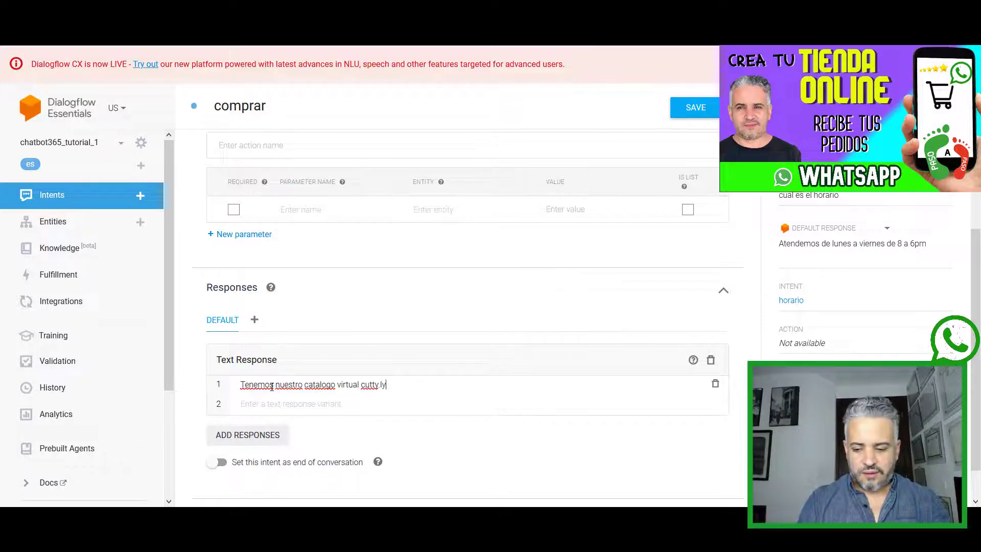
text(/abccc)
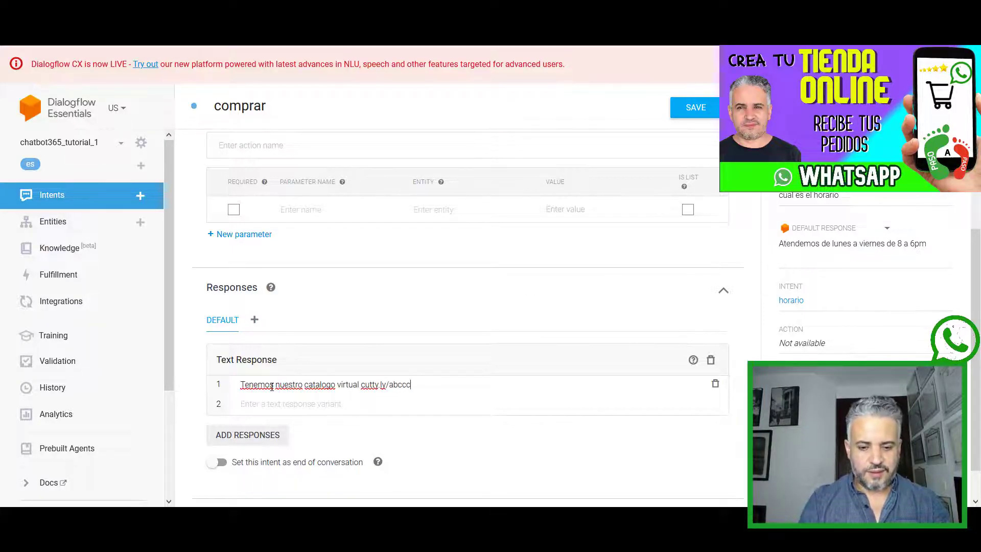
text(2020)
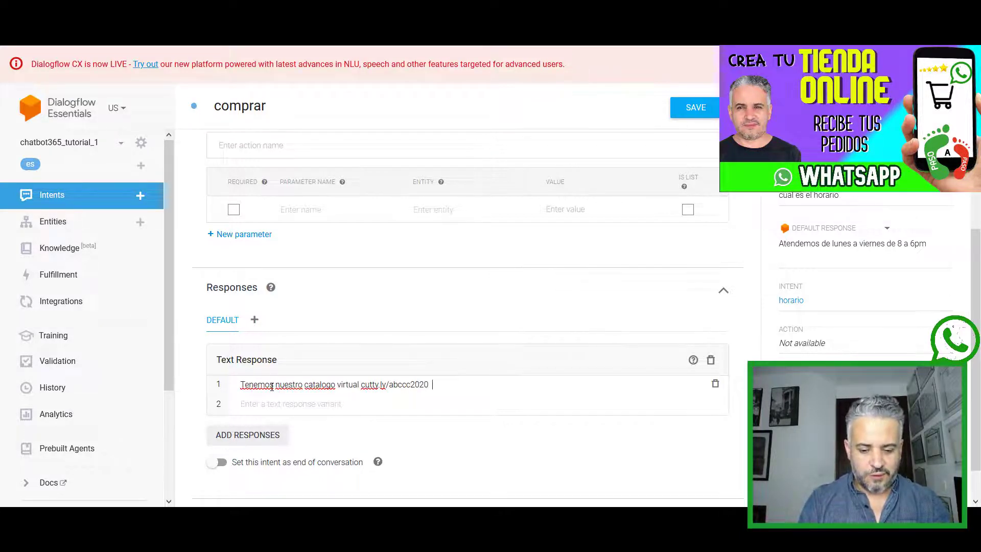
text(  puedes hacer)
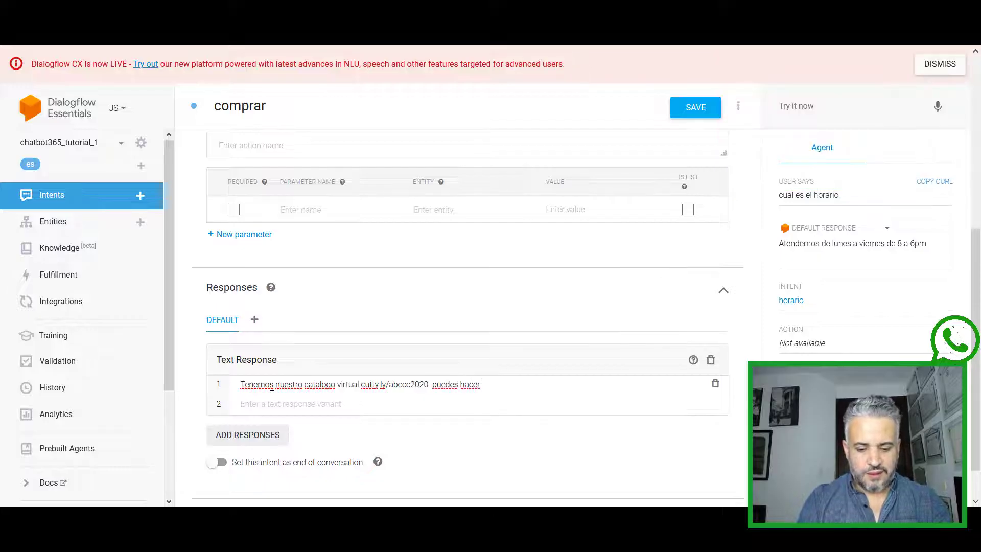
text( aqui el pedu)
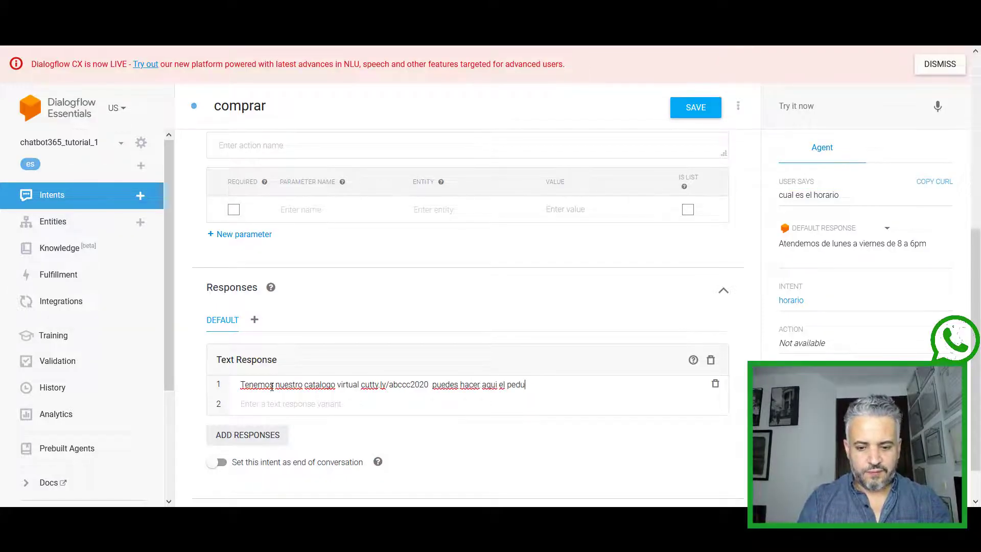
text(ido)
click(694, 108)
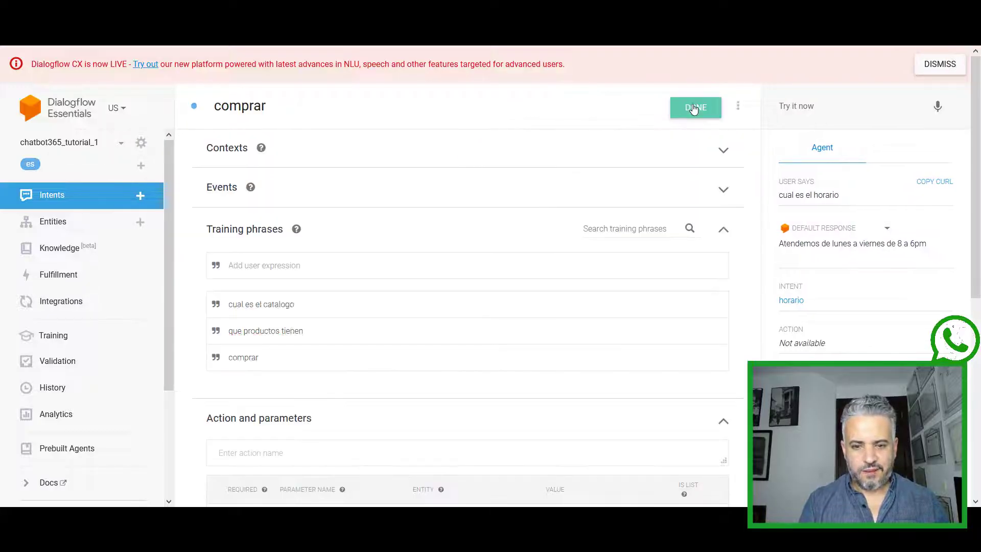
- Return to the list of intents and open the agent's linked Google Cloud project from the agent settings
click(60, 198)
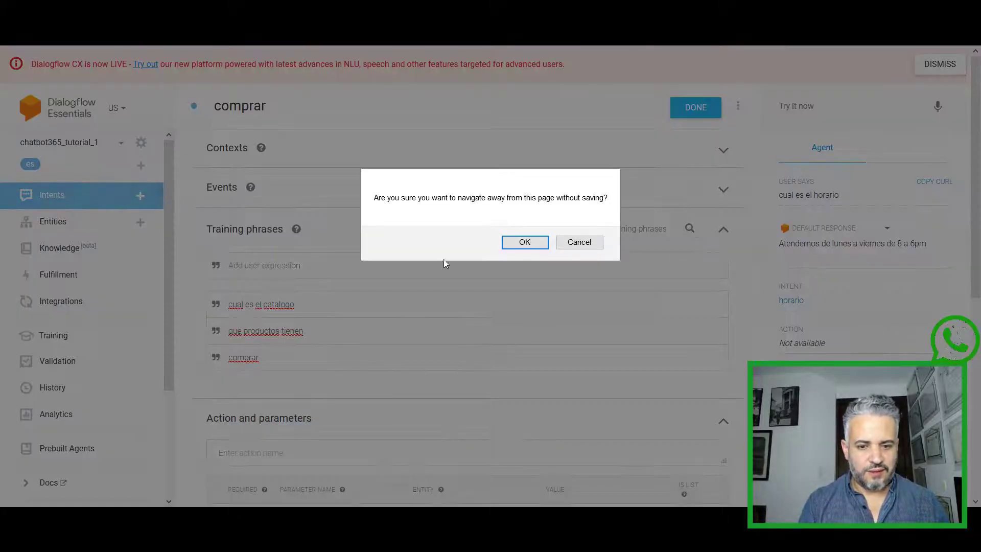
click(525, 243)
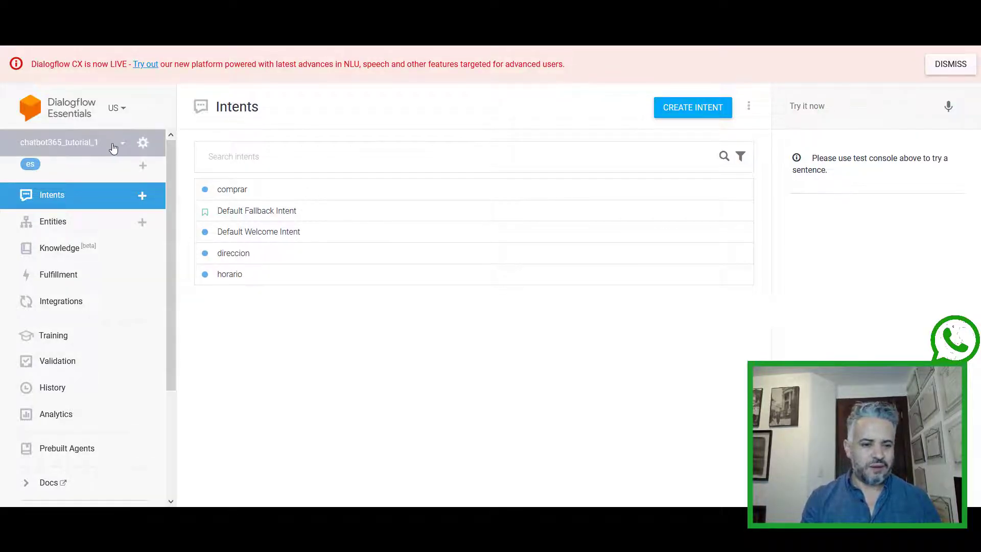
click(143, 143)
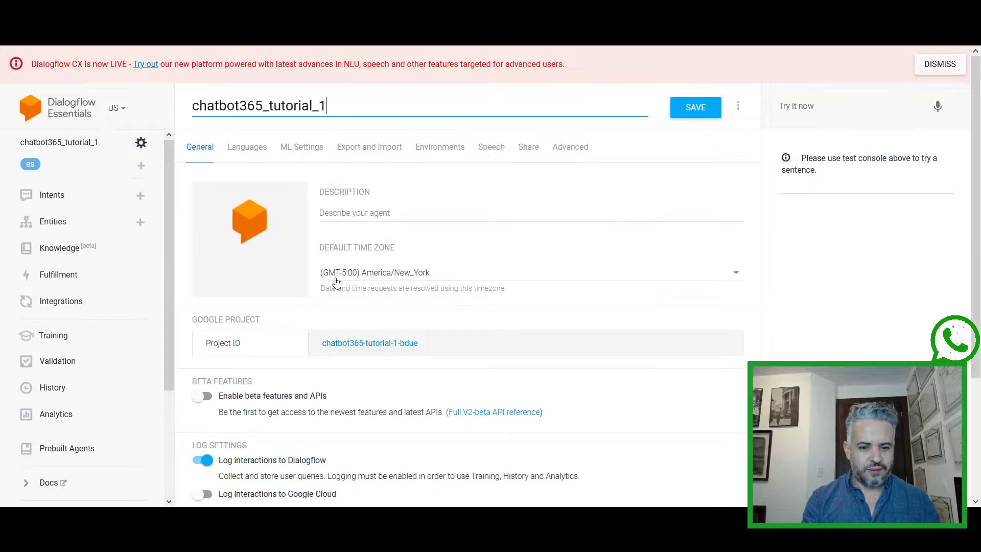
click(363, 346)
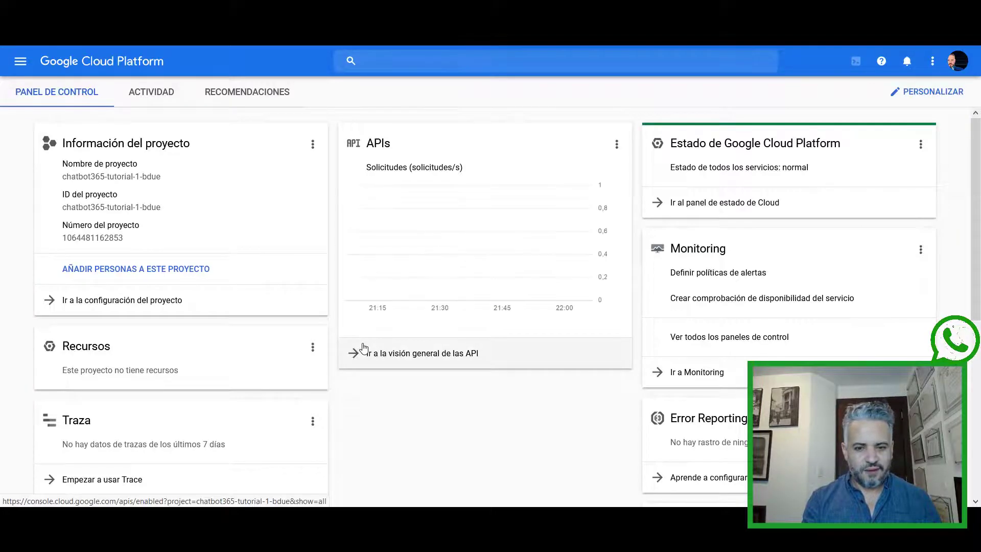
- Search Google Cloud for "DIALG" and open the management page of the Dialogflow API
click(477, 93)
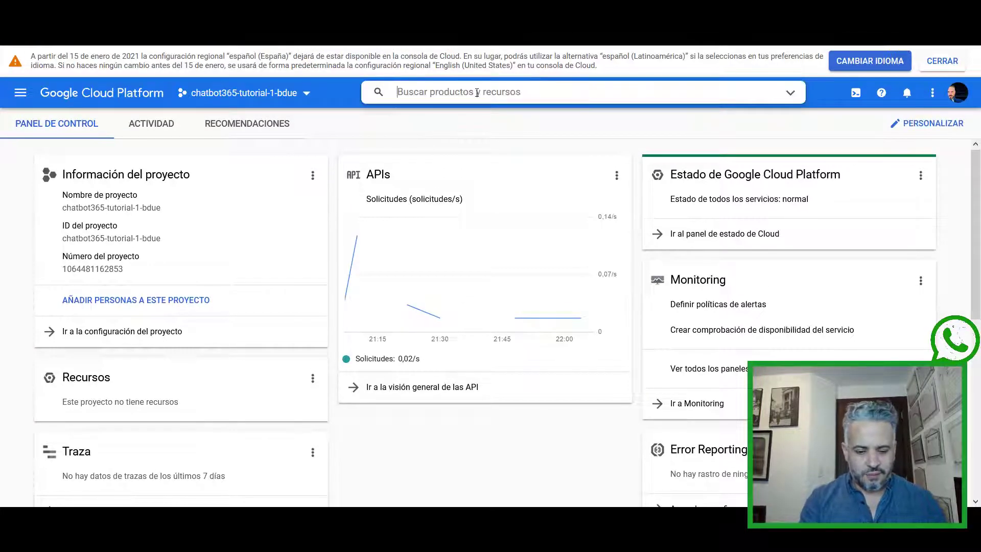
text(DIALGFL)
key(BackSpace)
key(BackSpace)
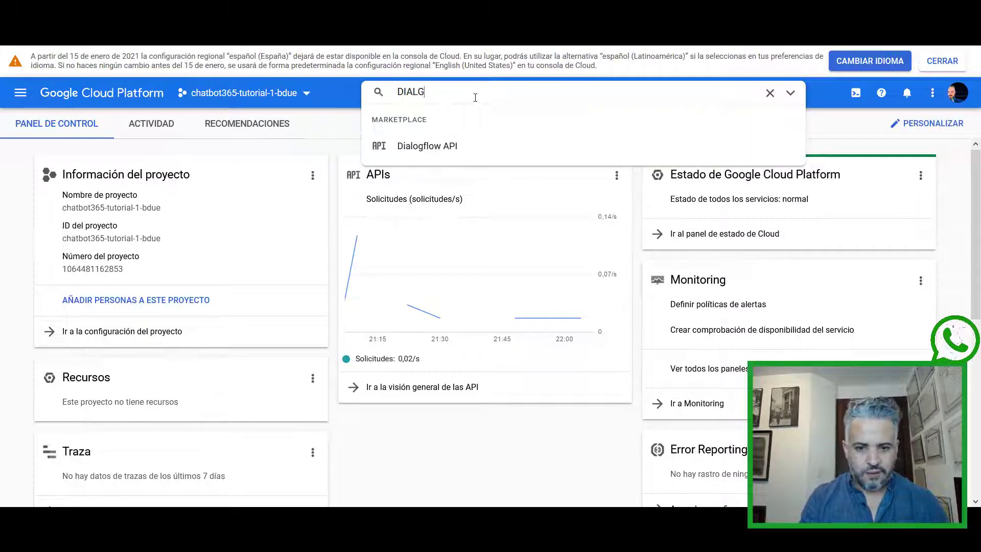
click(454, 147)
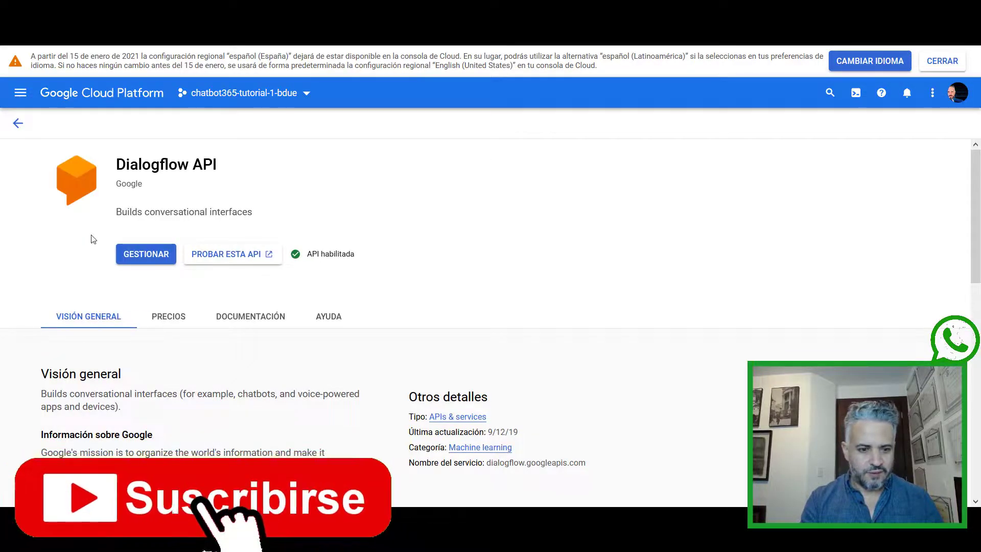
click(136, 253)
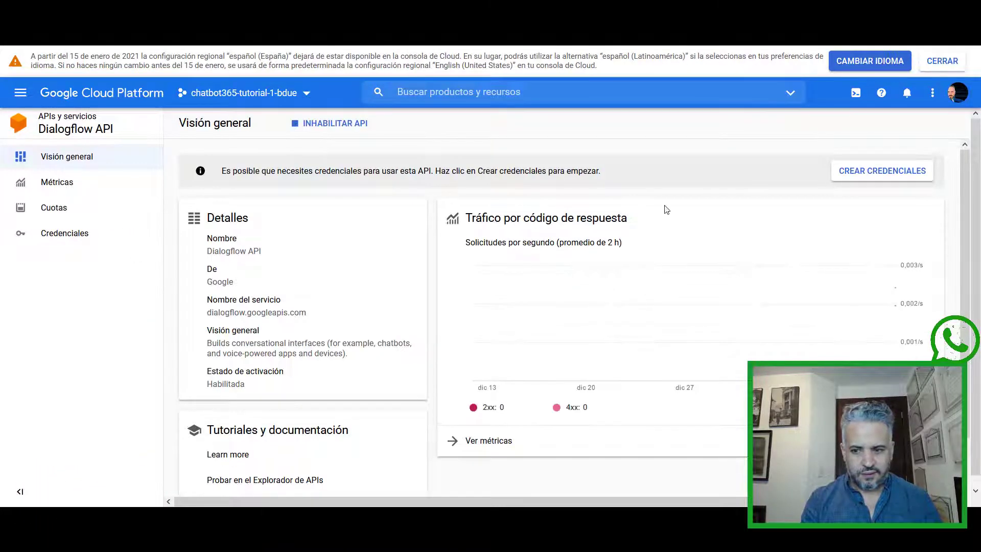
- Start creating credentials for the Dialogflow API, stating that App Engine and Compute Engine are not used
click(859, 170)
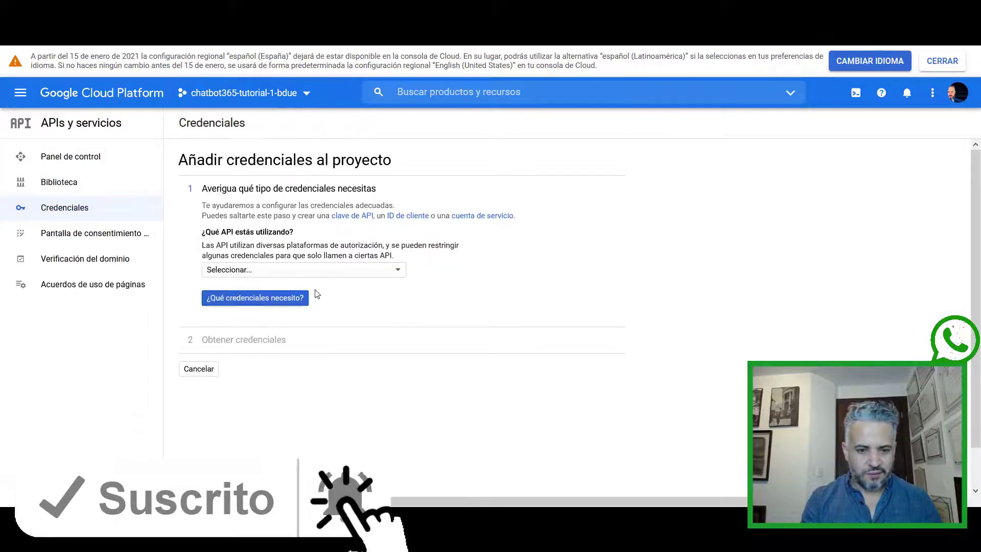
click(389, 269)
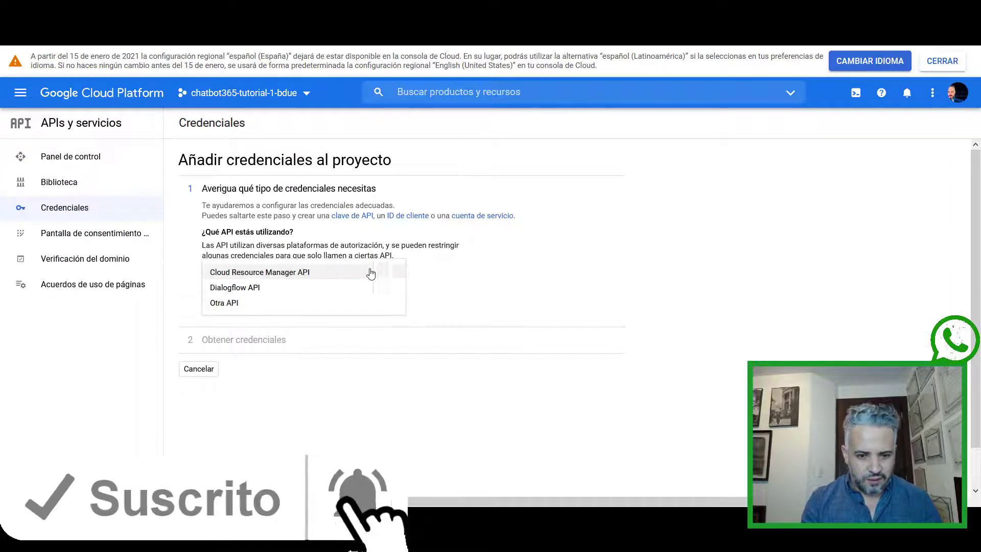
click(247, 288)
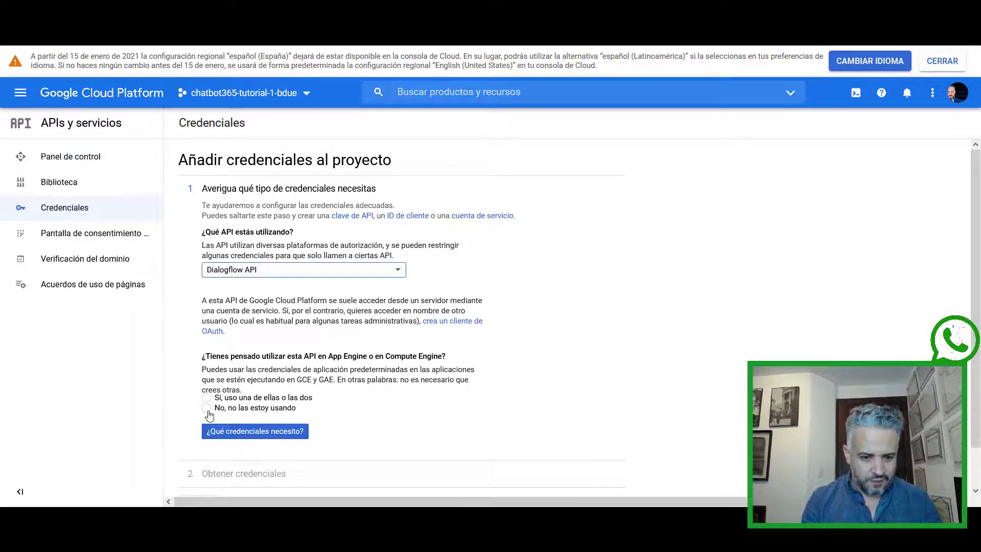
click(206, 409)
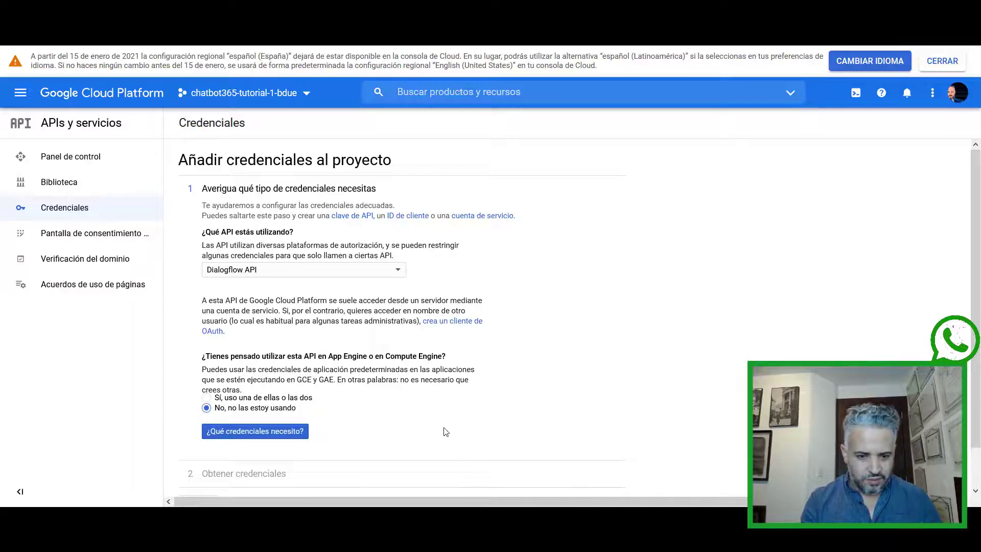
click(261, 434)
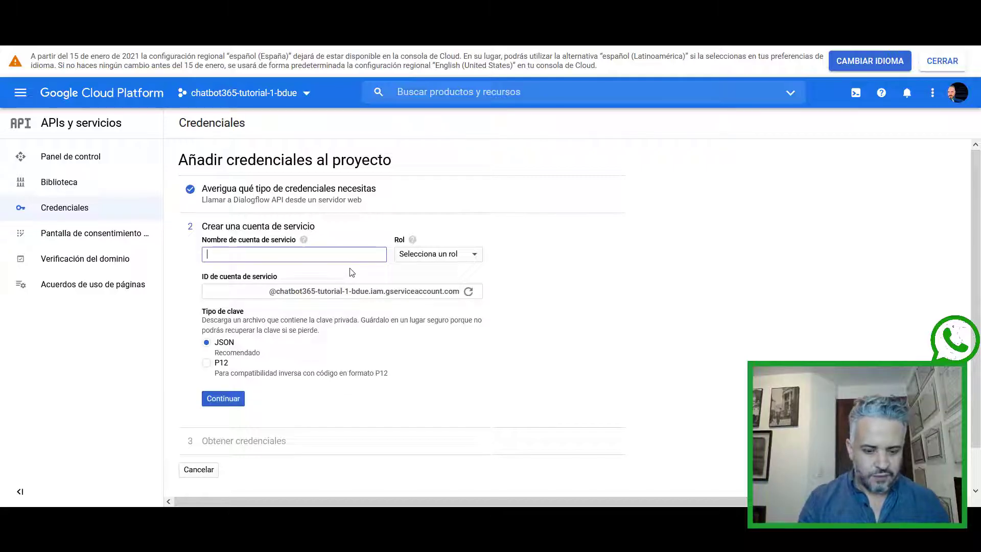
text(DIA)
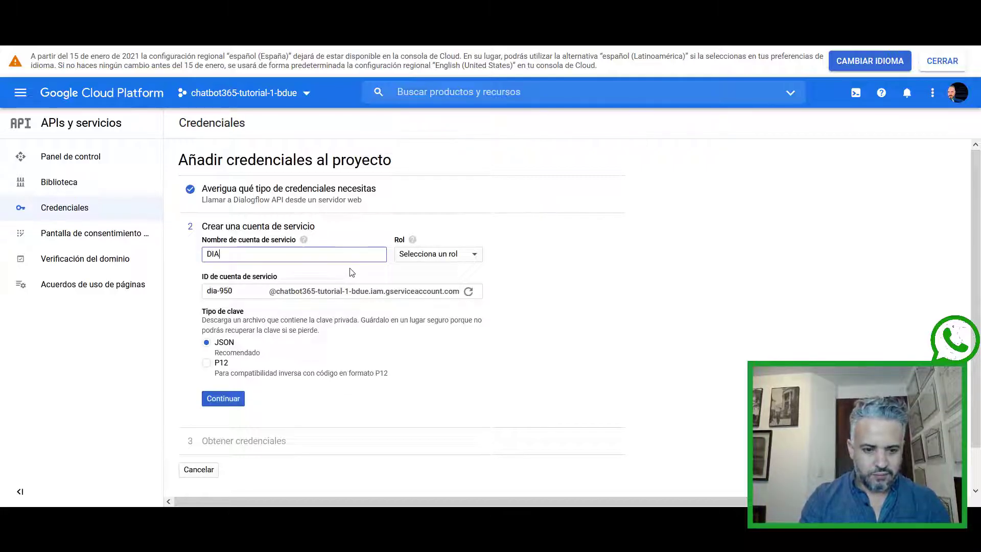
text(LOGFLOW)
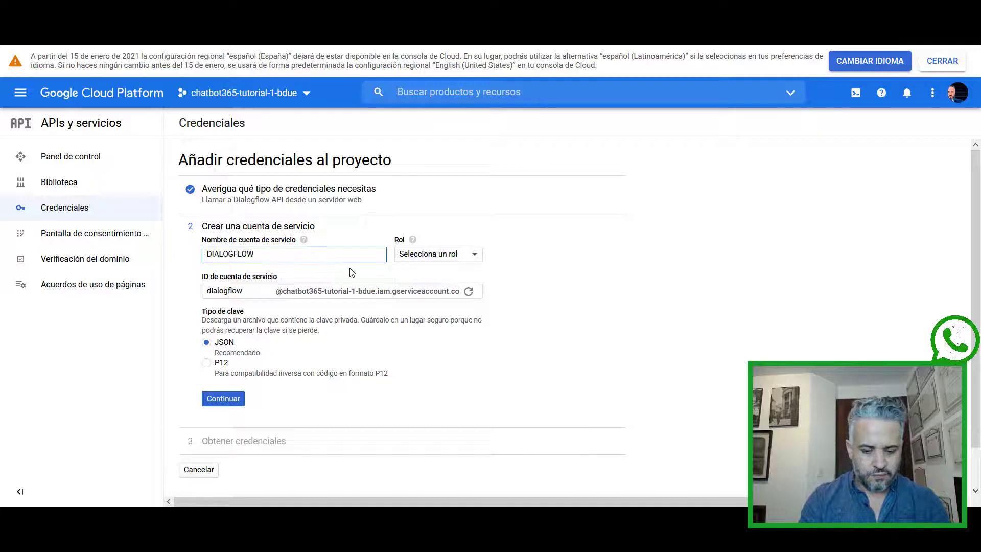
key(BackSpace)
key(BackSpace)
key(BackSpace)
key(BackSpace)
key(BackSpace)
key(BackSpace)
key(BackSpace)
key(BackSpace)
key(BackSpace)
key(BackSpace)
- Name the service account CHATBOT365TUTO5 and continue with the JSON key type
text(CH)
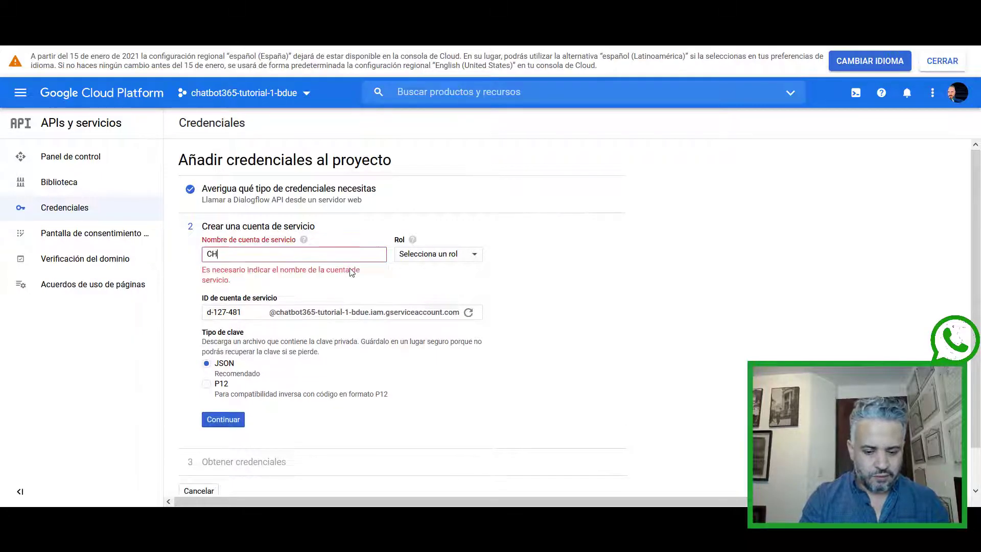
text(ATBOT365TUTO)
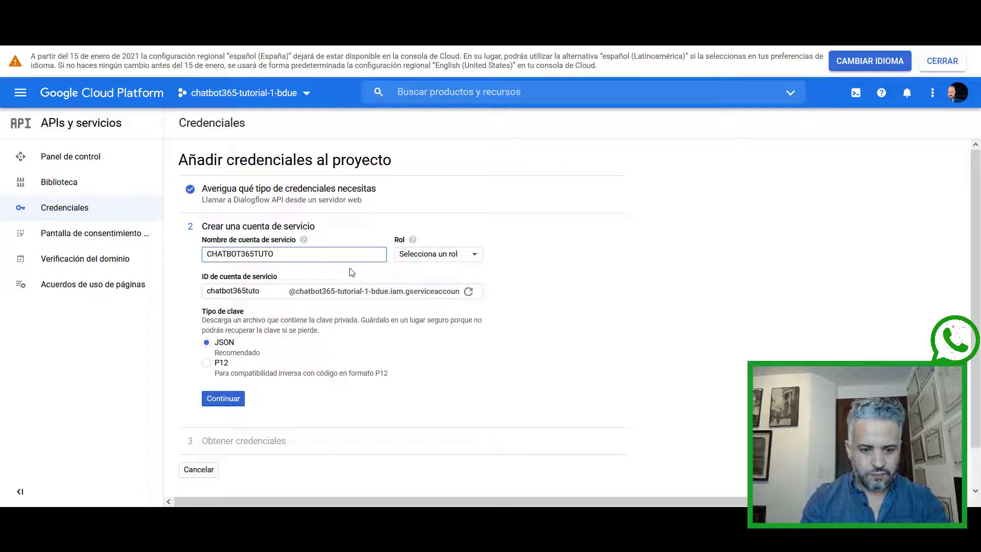
text(5)
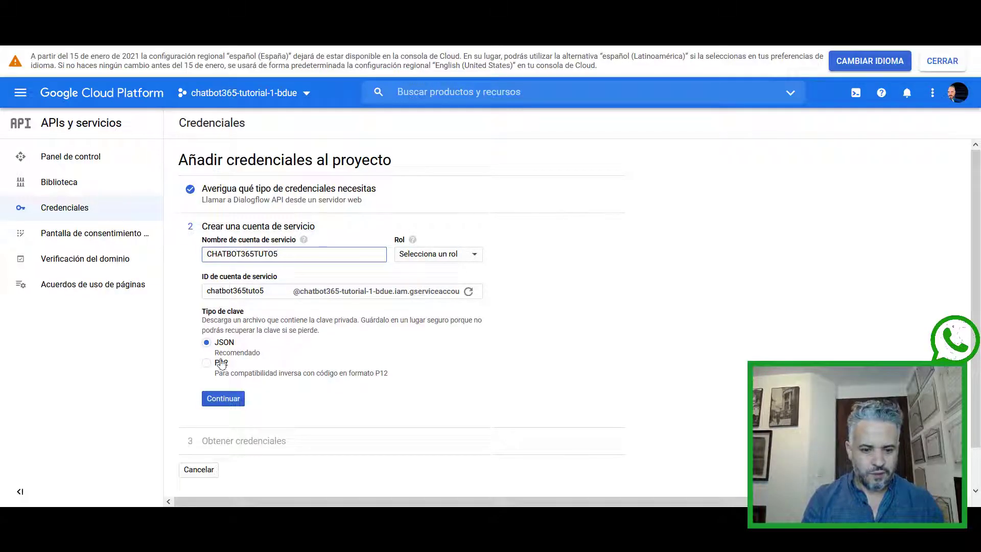
click(223, 399)
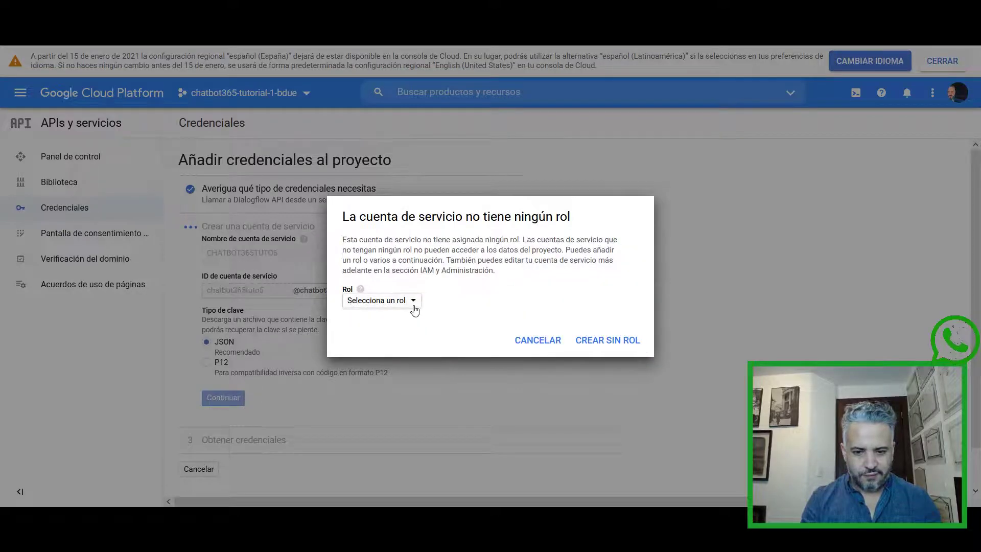
- Give the service account the project role Propietario, create it and save its JSON key file
click(415, 306)
mouse_move(398, 299)
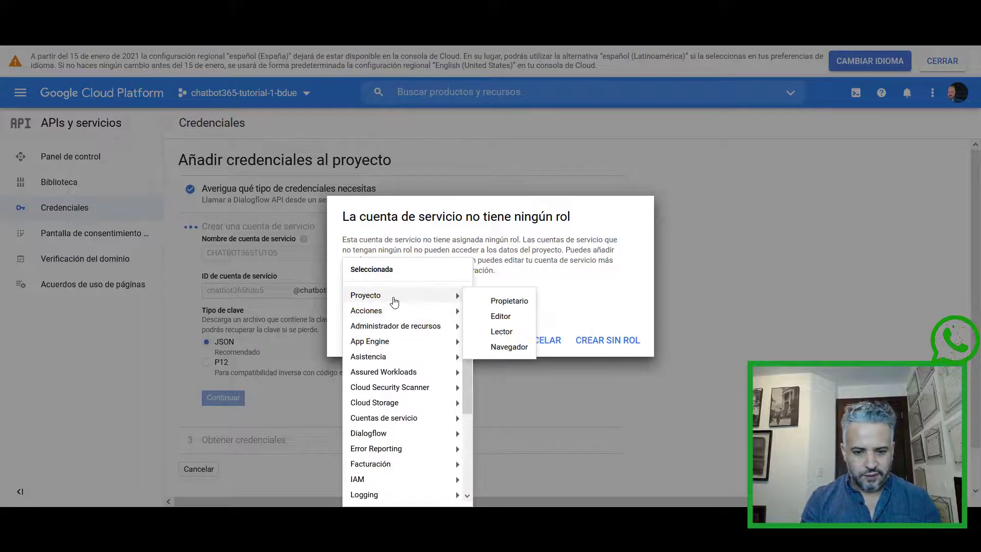
click(502, 301)
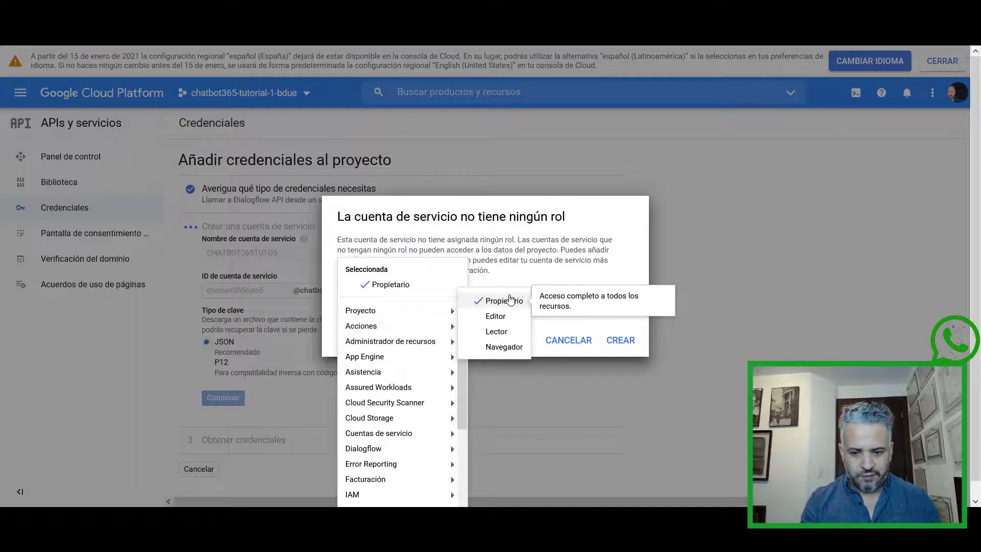
click(583, 265)
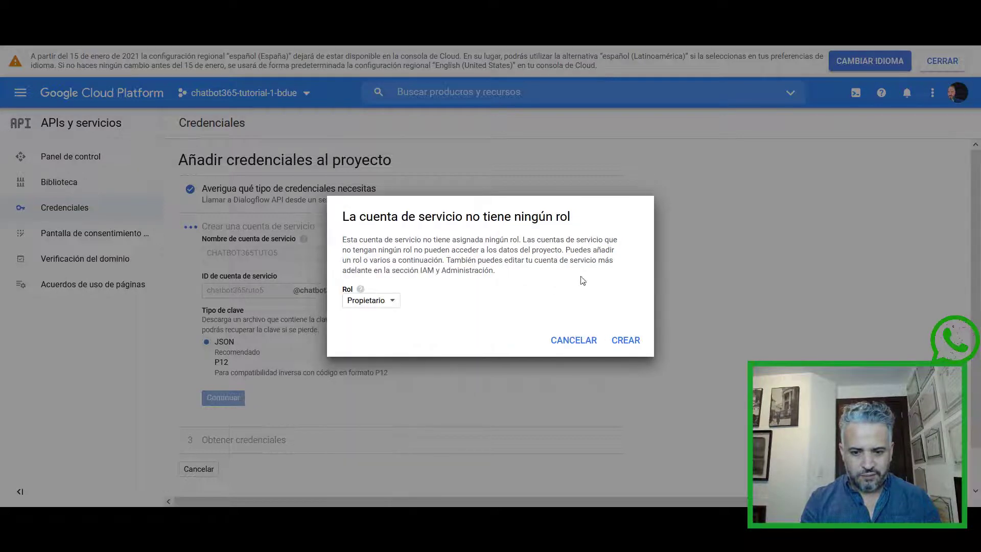
click(626, 341)
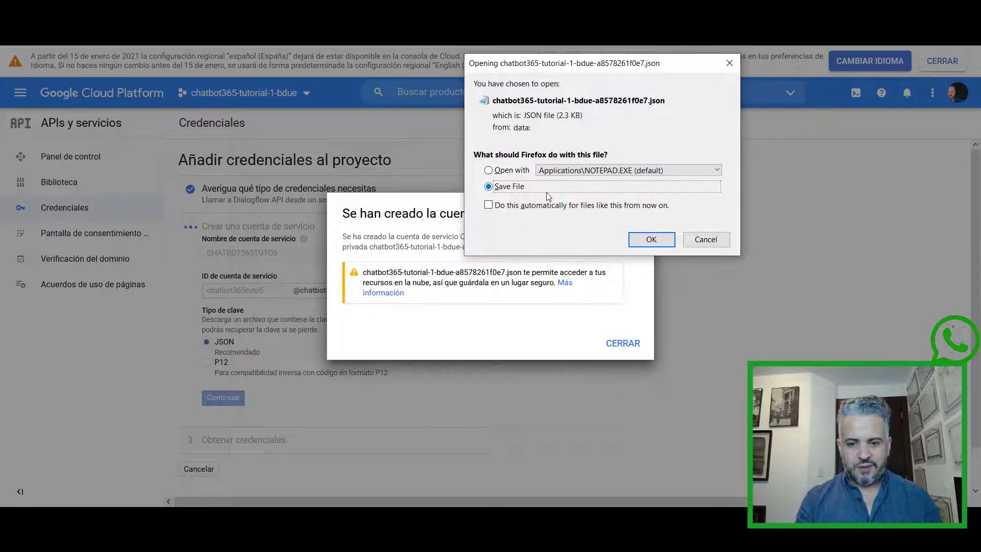
click(650, 240)
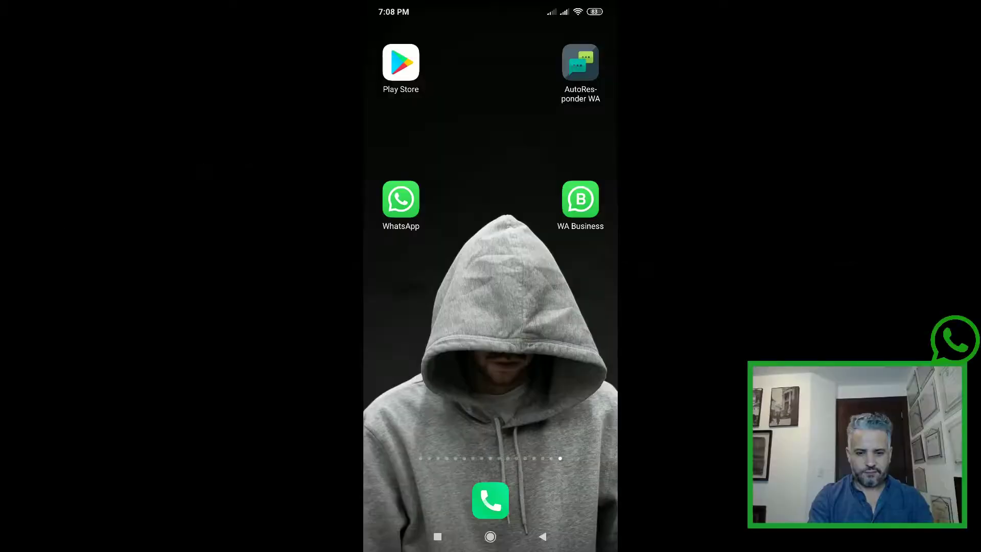
- On the phone, look up "autoresponder para whatsapp" in the Play Store, view the AutoResponder para WA page and return to the home screen
click(401, 61)
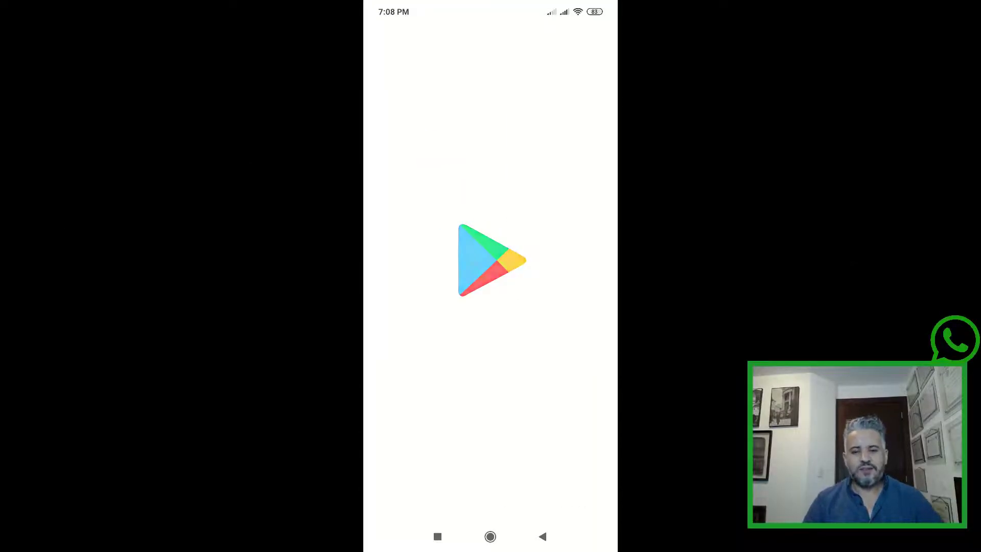
click(397, 37)
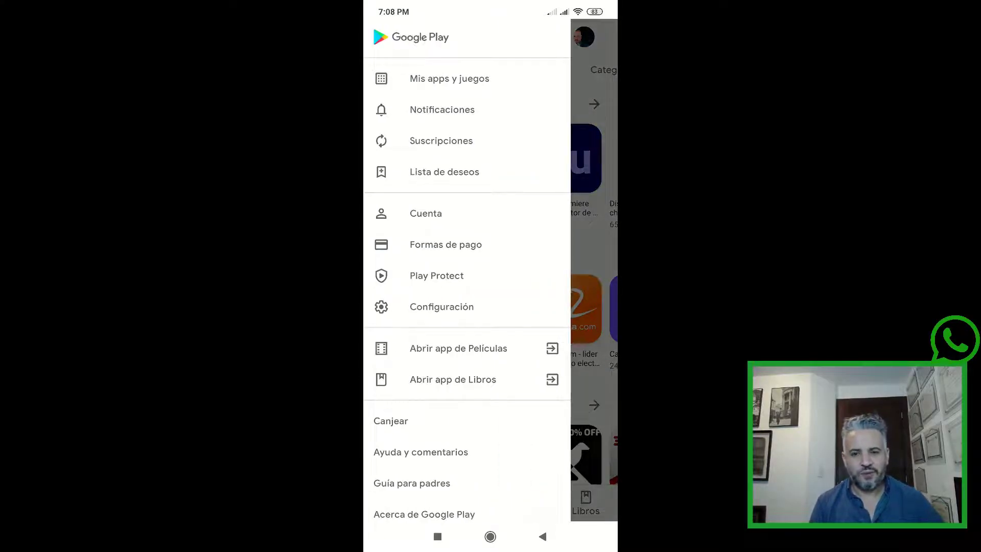
key(Escape)
click(464, 37)
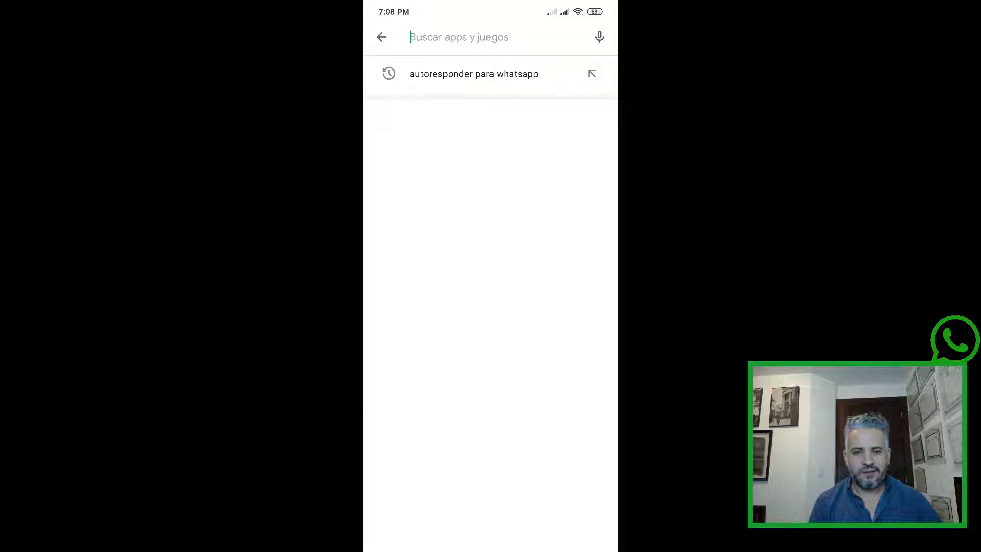
click(474, 74)
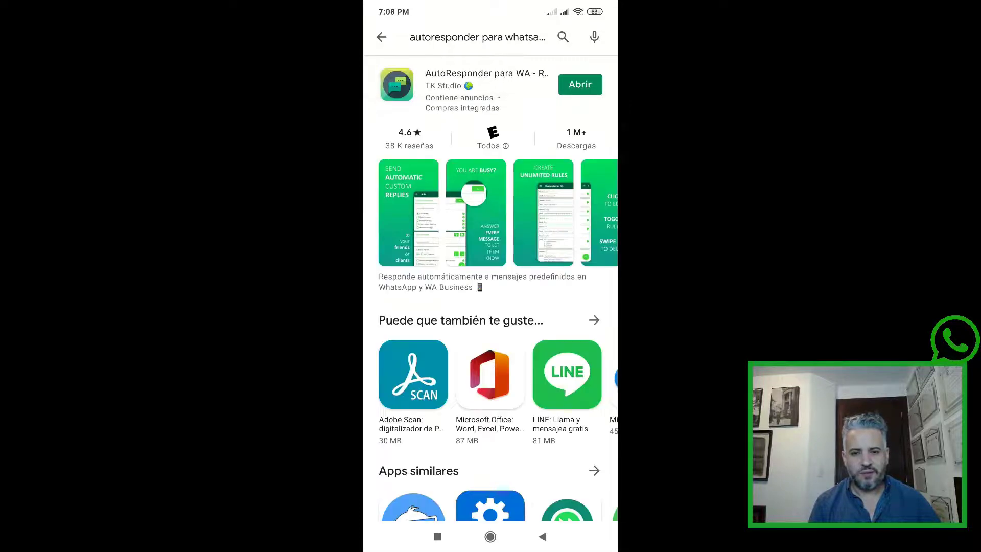
click(403, 87)
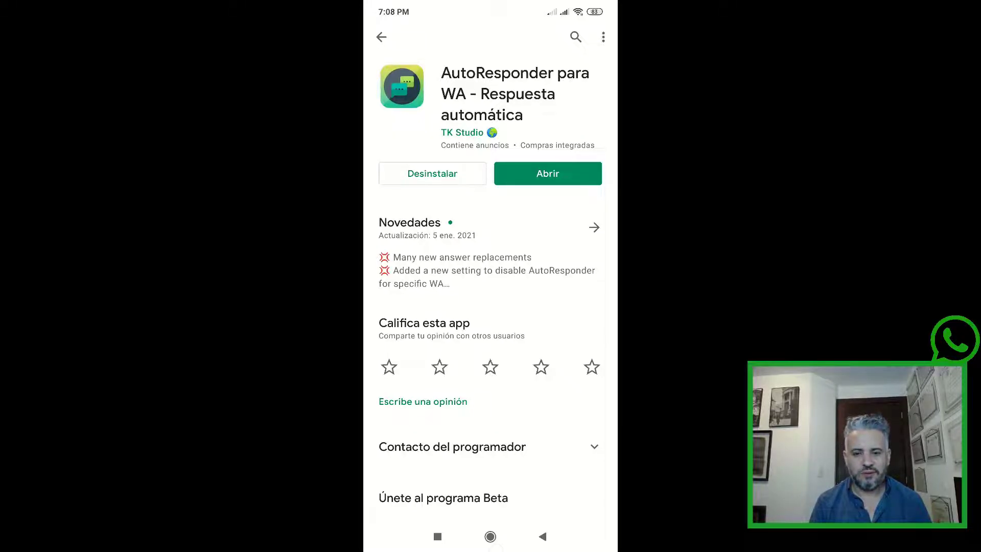
click(490, 536)
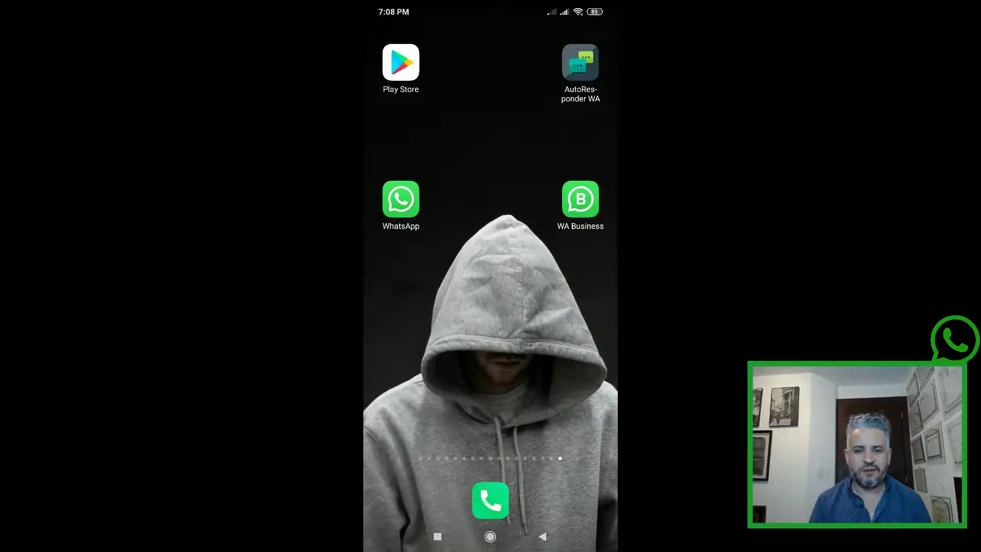
- In AutoResponder WA, choose WA Business as the WA version and switch the auto-responder off and on again
click(580, 62)
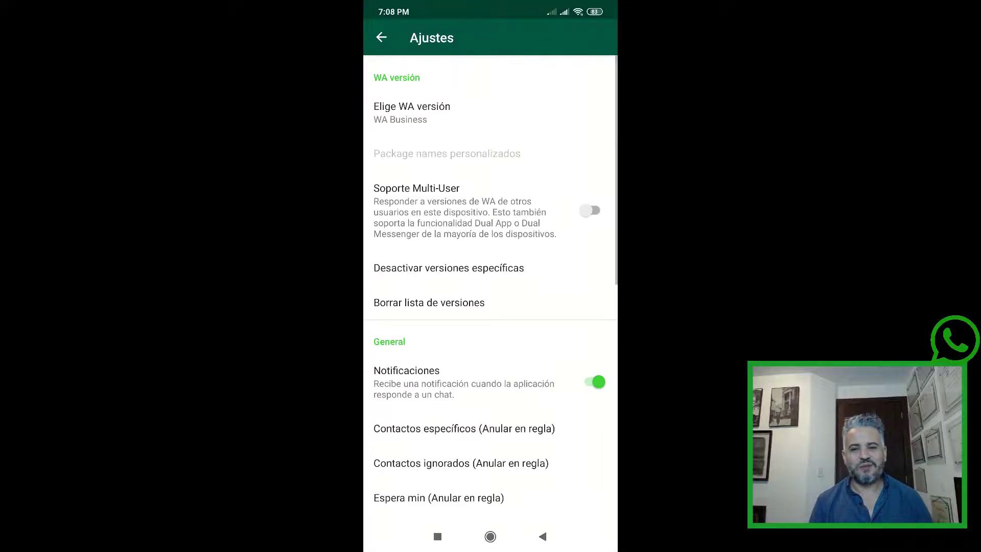
click(466, 109)
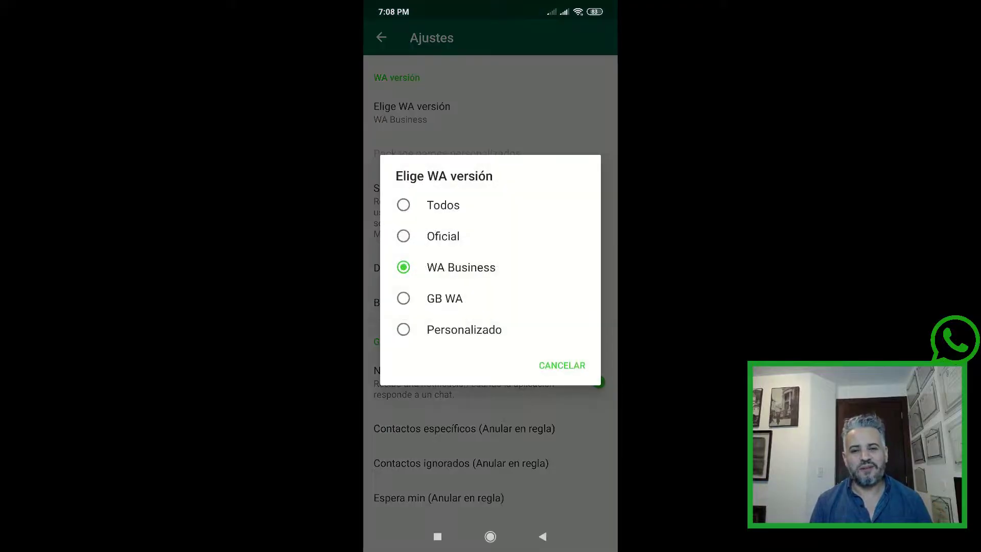
click(482, 265)
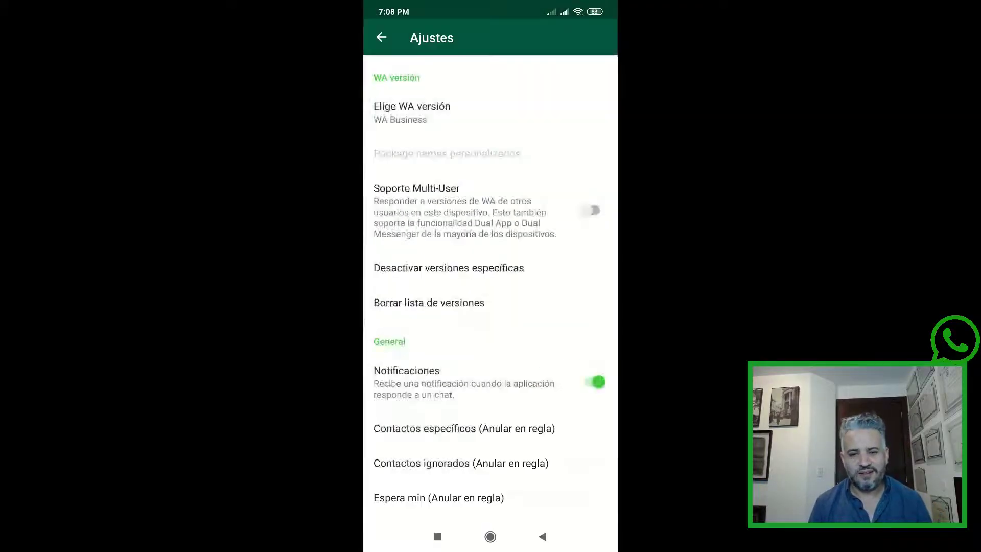
click(381, 37)
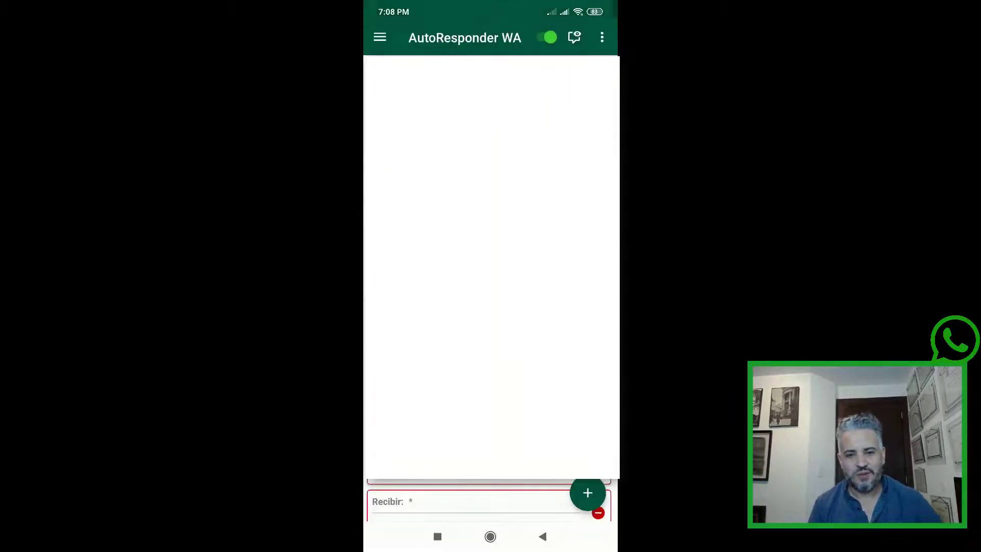
click(540, 37)
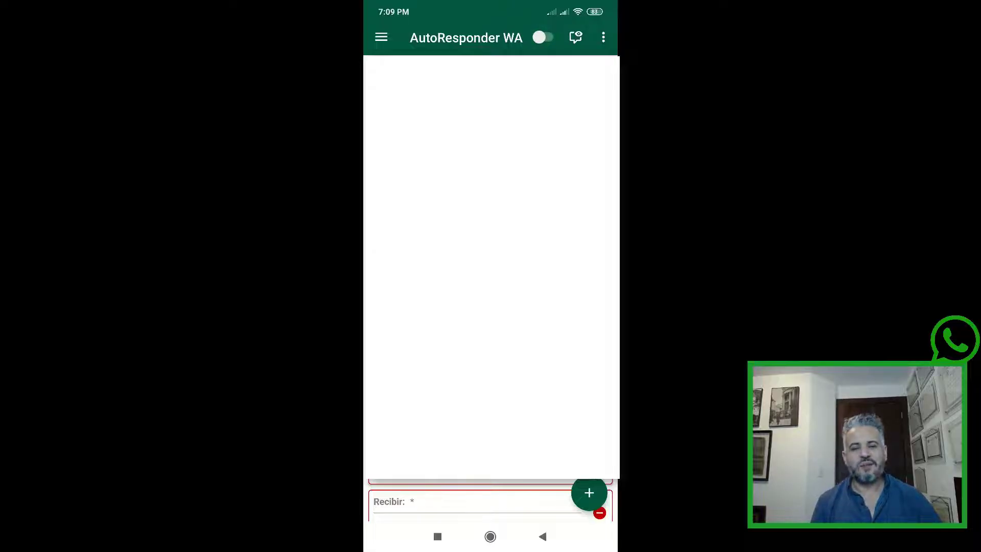
click(544, 37)
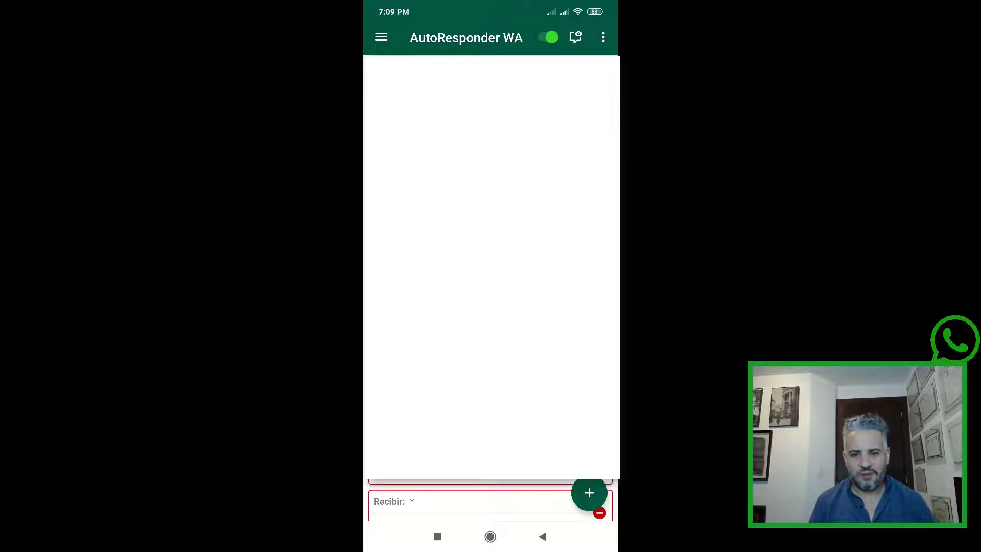
- Add a rule with "*" as the received message and enable processing of messages with Dialogflow ES
click(589, 492)
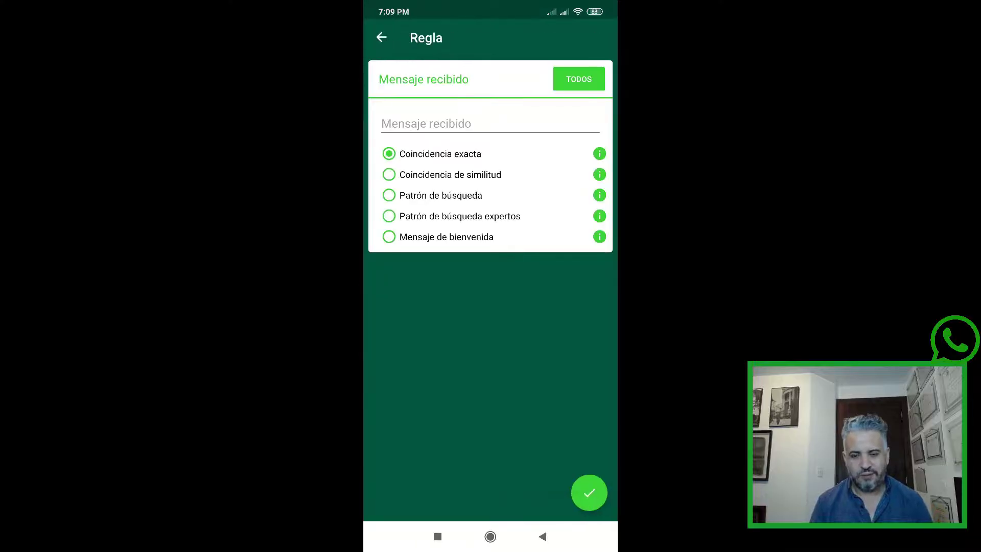
click(468, 123)
click(383, 506)
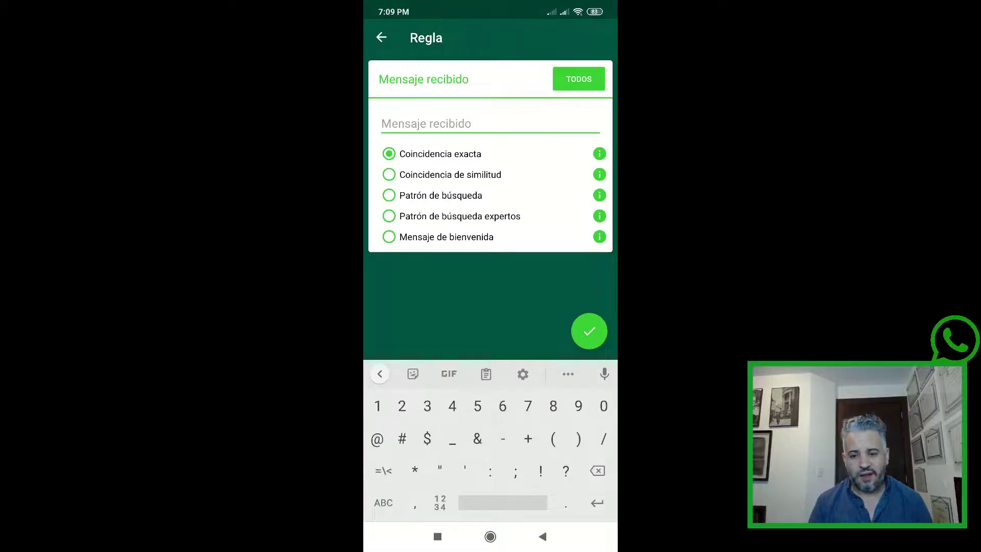
text(*)
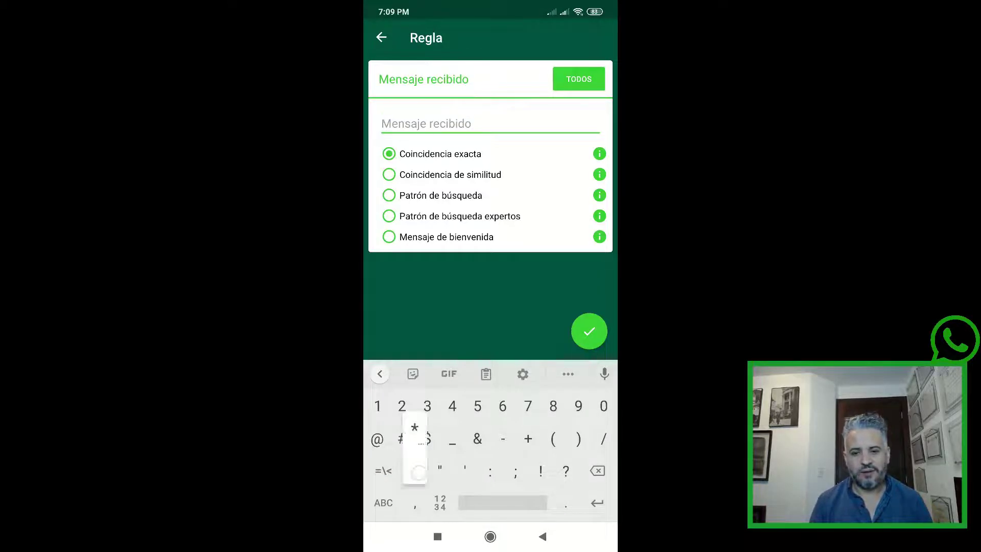
scroll(491, 204, down, 3)
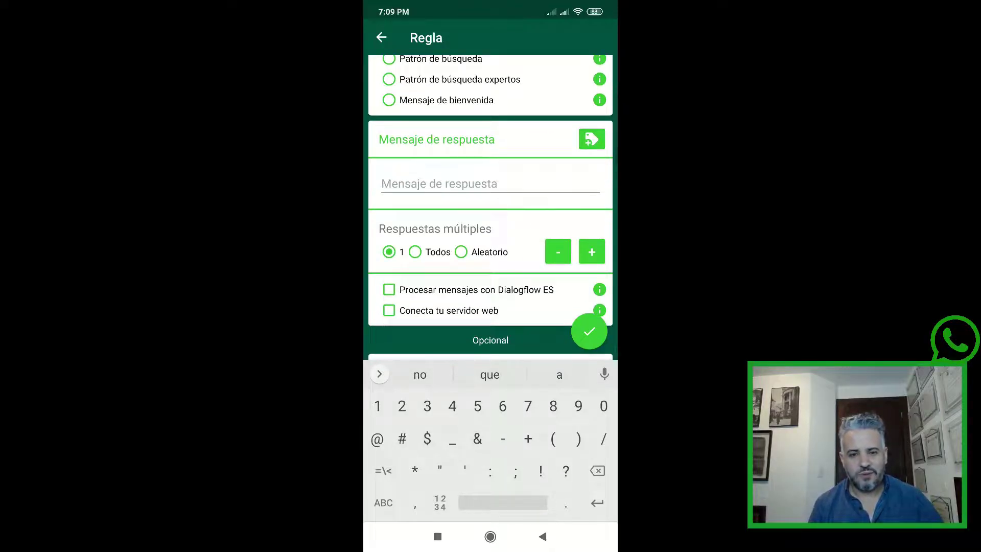
click(389, 290)
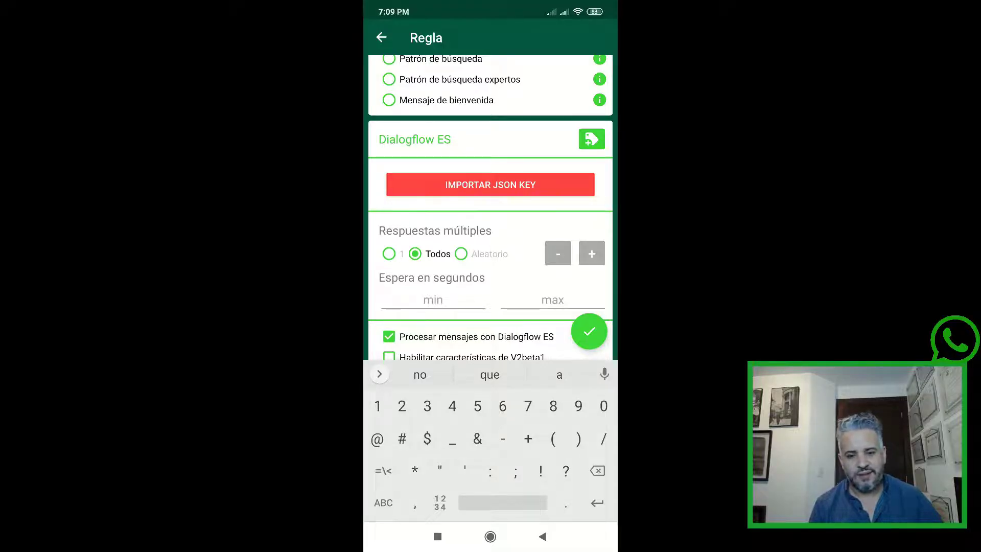
- Start importing the Dialogflow JSON key into the rule, using Archivos to browse for the file
scroll(490, 204, down, 2)
scroll(491, 205, up, 1)
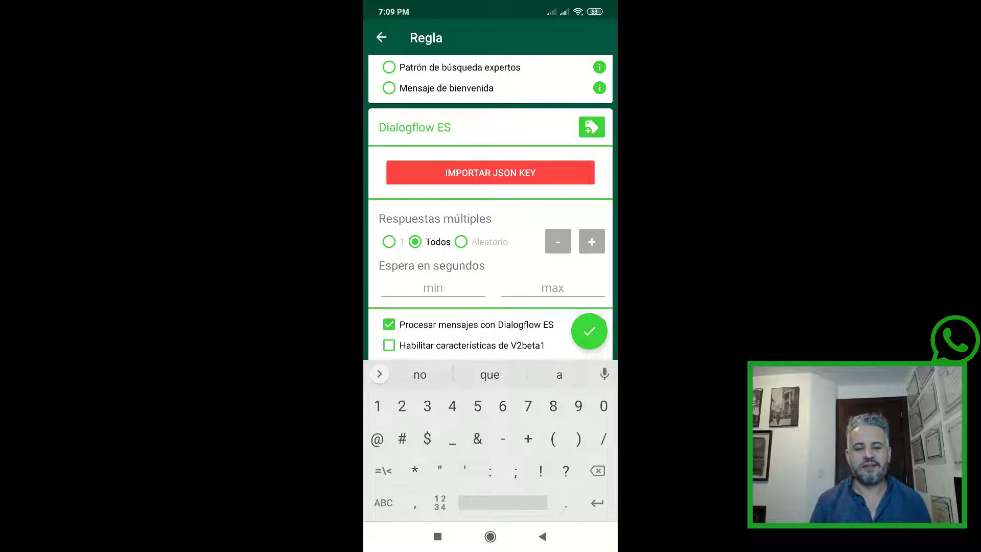
click(490, 173)
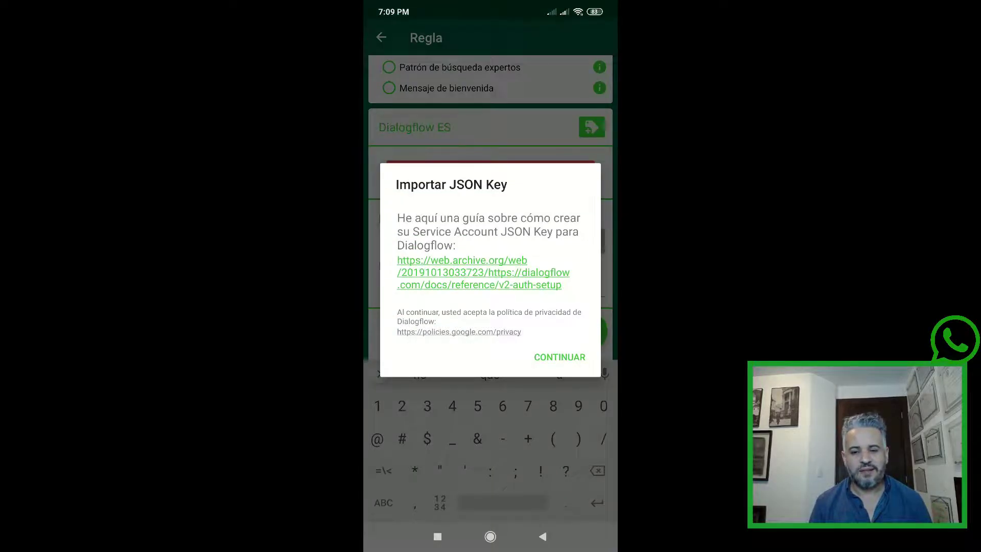
click(559, 357)
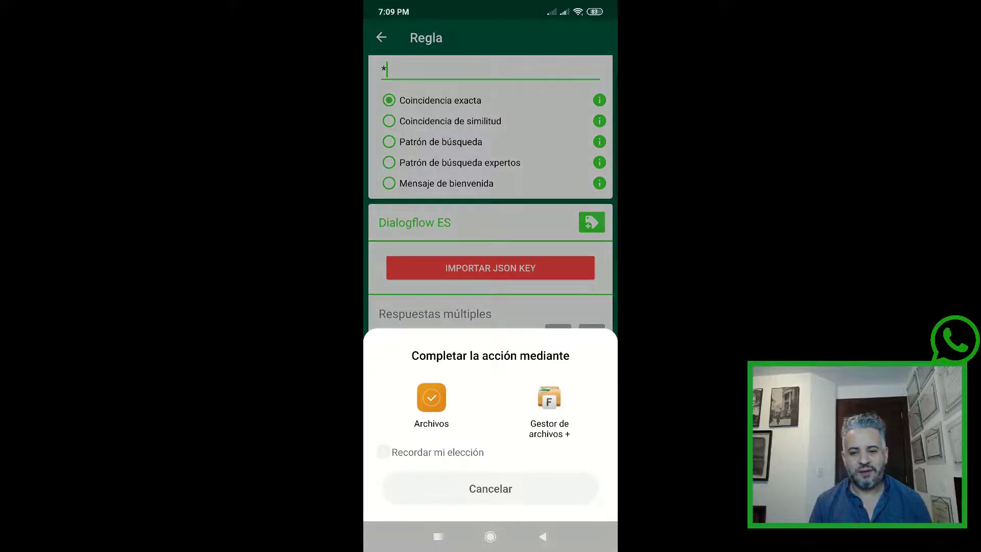
click(431, 397)
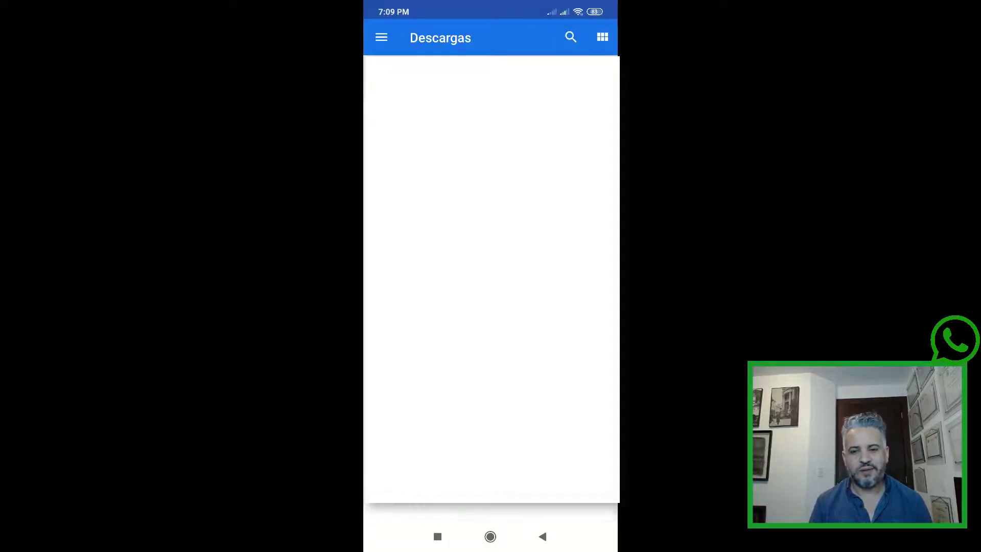